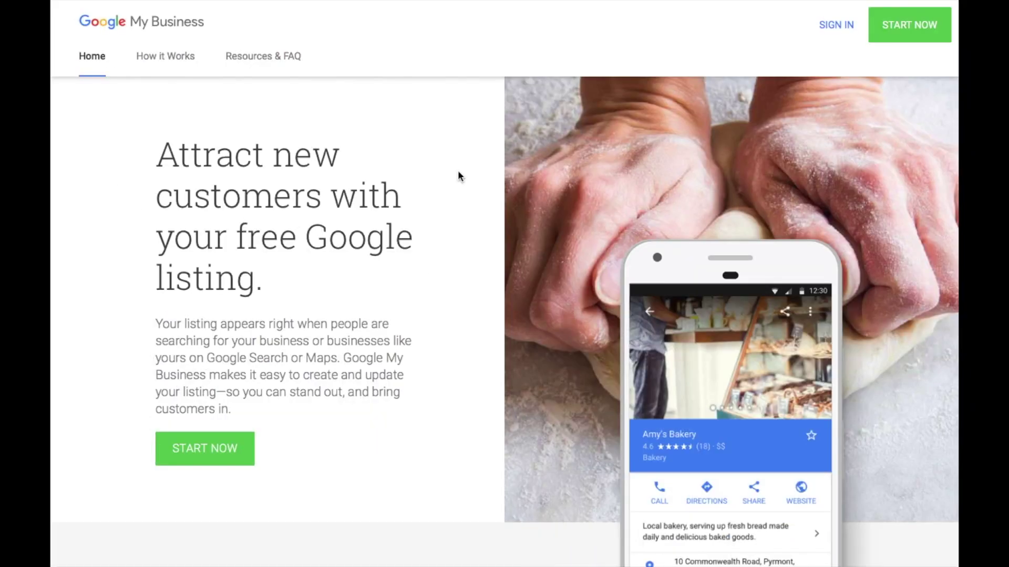
# Start a new free business listing from the Google My Business home page
pyautogui.click(213, 451)
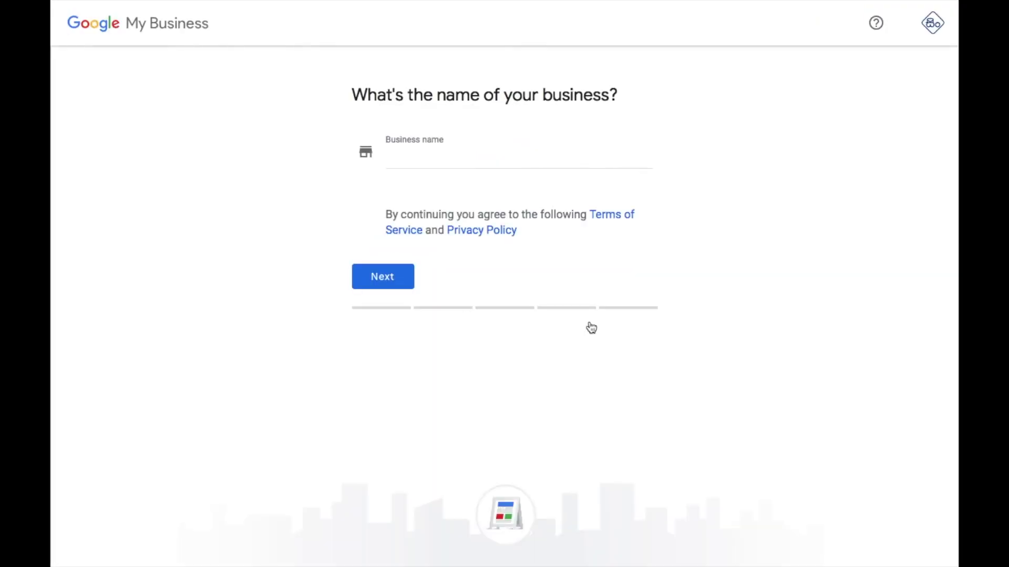
# Enter 'Virtual Café' with the accented é as a new business name and continue
pyautogui.click(505, 160)
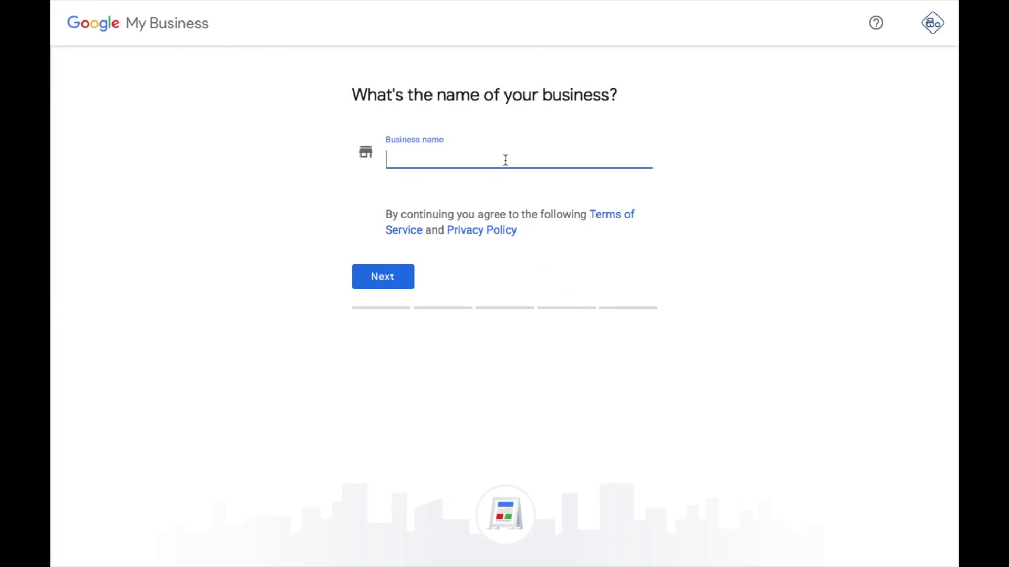
pyautogui.write('Vir')
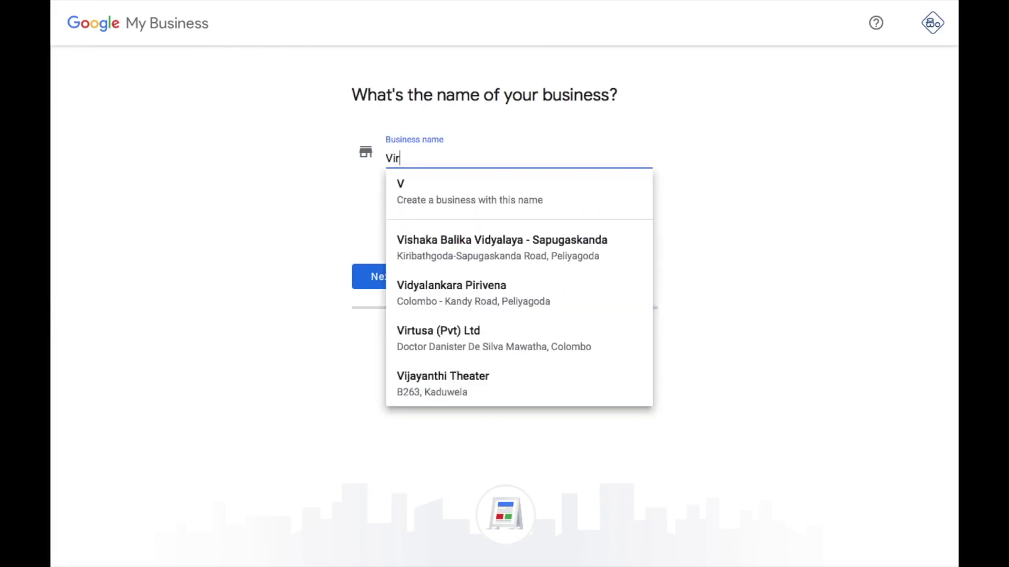
pyautogui.write('tual C')
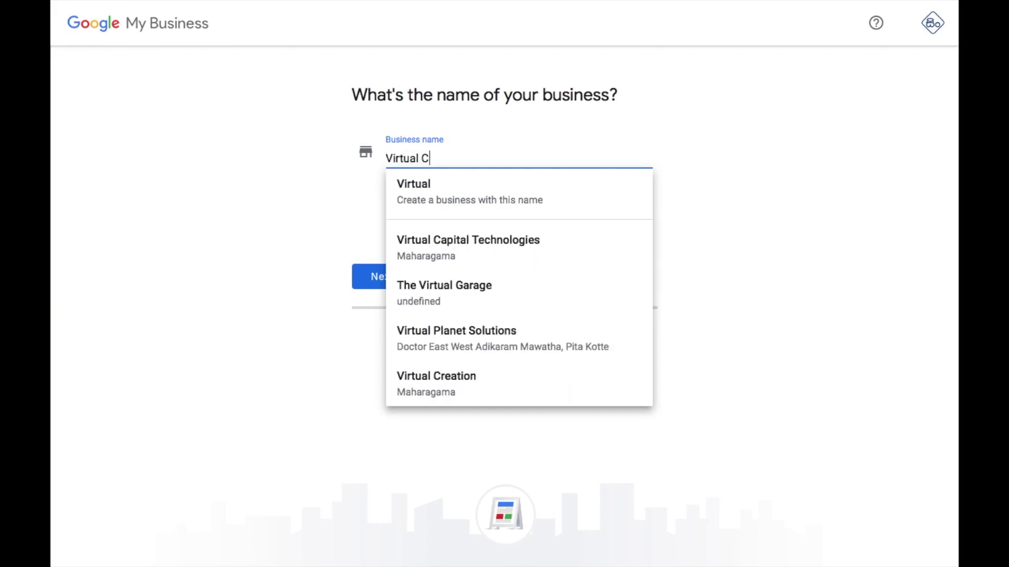
pyautogui.write('afe')
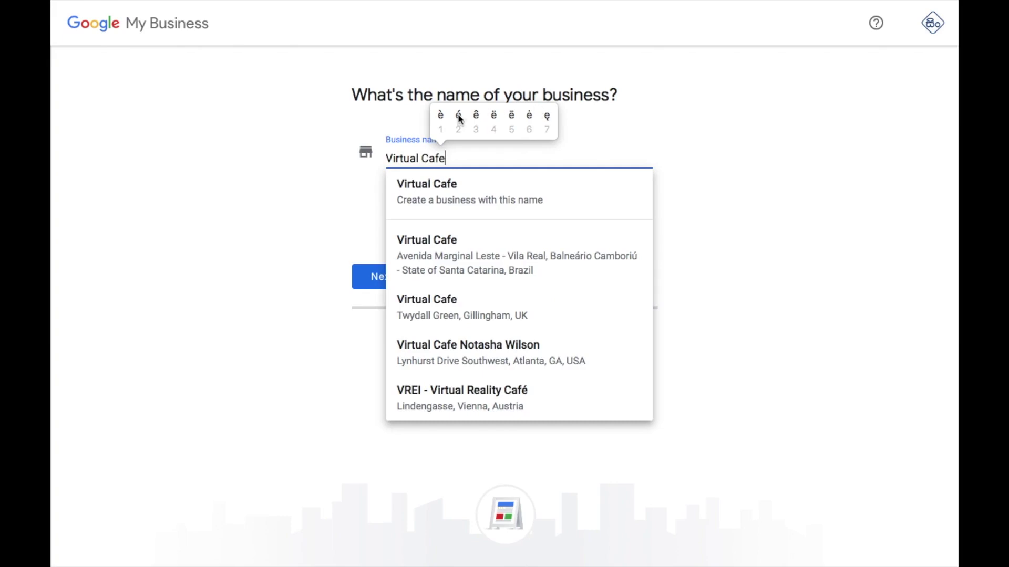
pyautogui.click(458, 116)
pyautogui.click(465, 188)
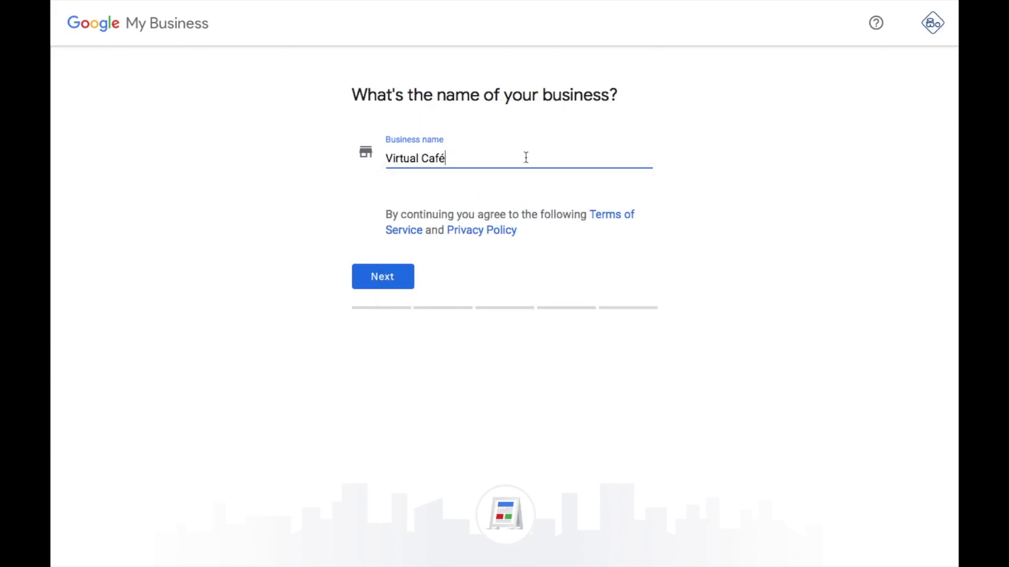
pyautogui.click(397, 278)
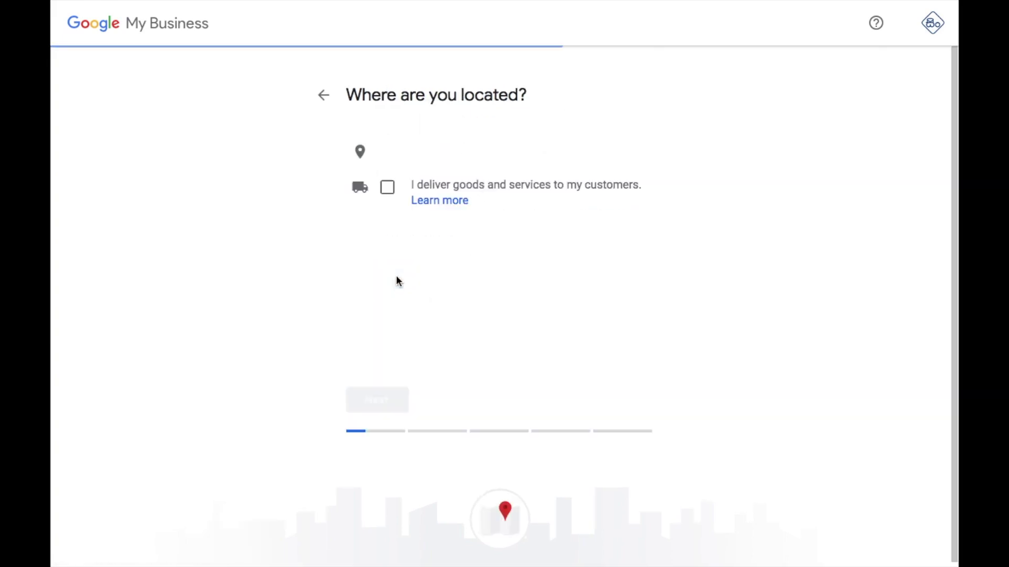
# Enter Liberty Plaza, Colombo 03, postal code 00300 and pin the café's exact map spot
pyautogui.click(412, 195)
pyautogui.write('Li')
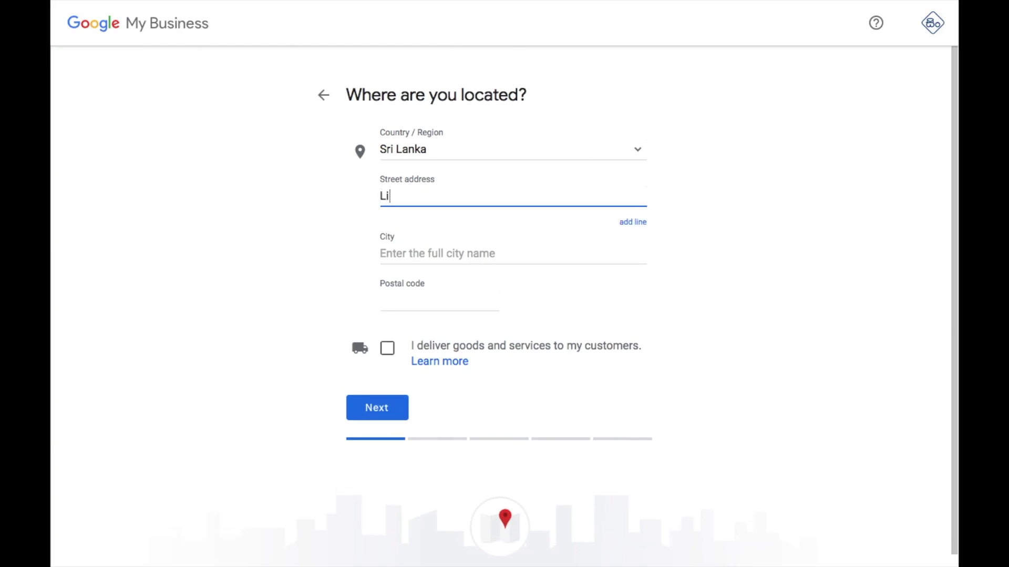
pyautogui.write('berty Plaza')
pyautogui.click(412, 239)
pyautogui.write('Colombo 03')
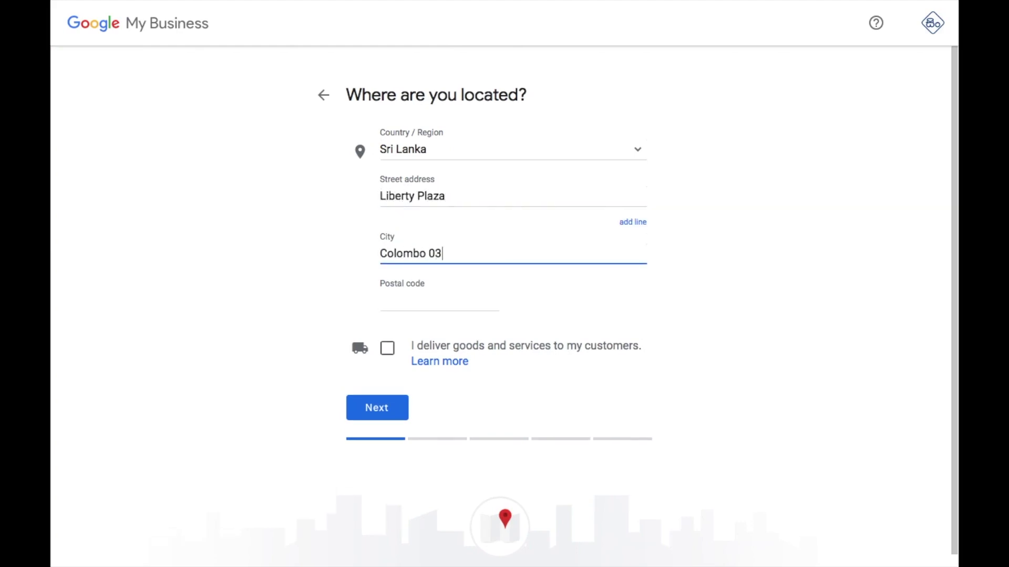
pyautogui.click(410, 309)
pyautogui.write('00300')
pyautogui.click(541, 382)
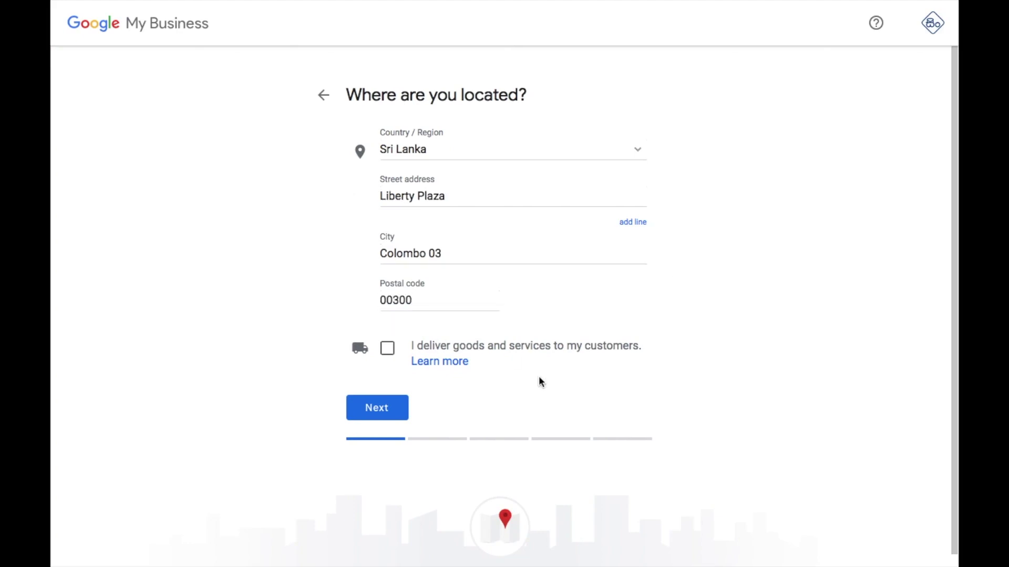
pyautogui.click(374, 409)
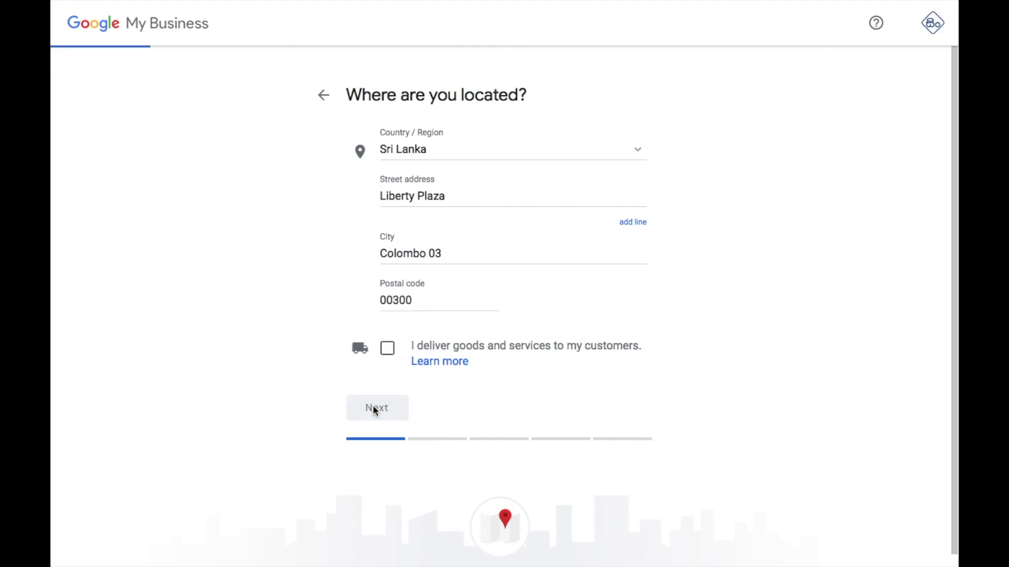
pyautogui.moveTo(459, 280); pyautogui.dragTo(446, 286)
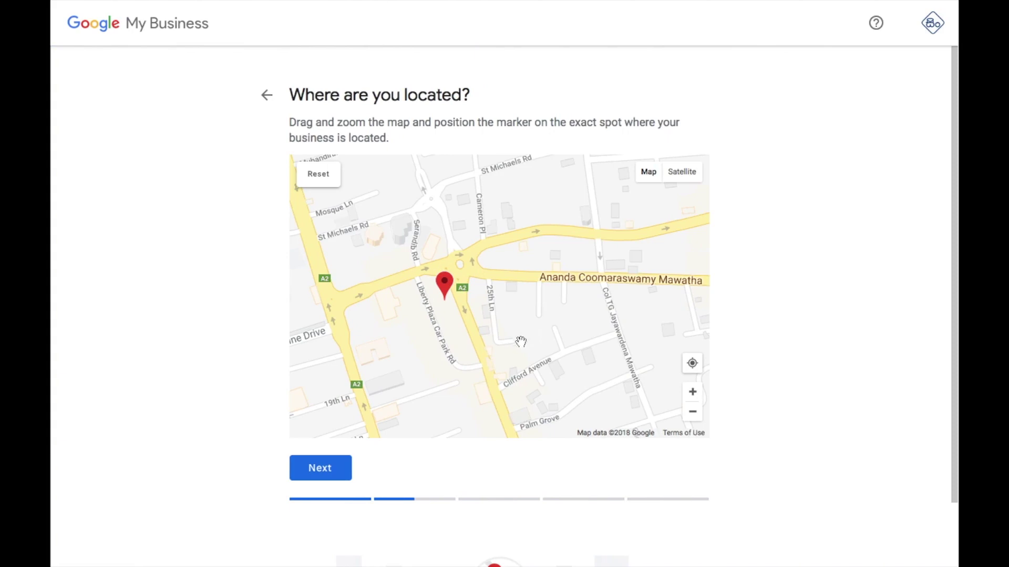
# Confirm the map location and choose Cafe as the business category
pyautogui.click(339, 471)
pyautogui.write('ca')
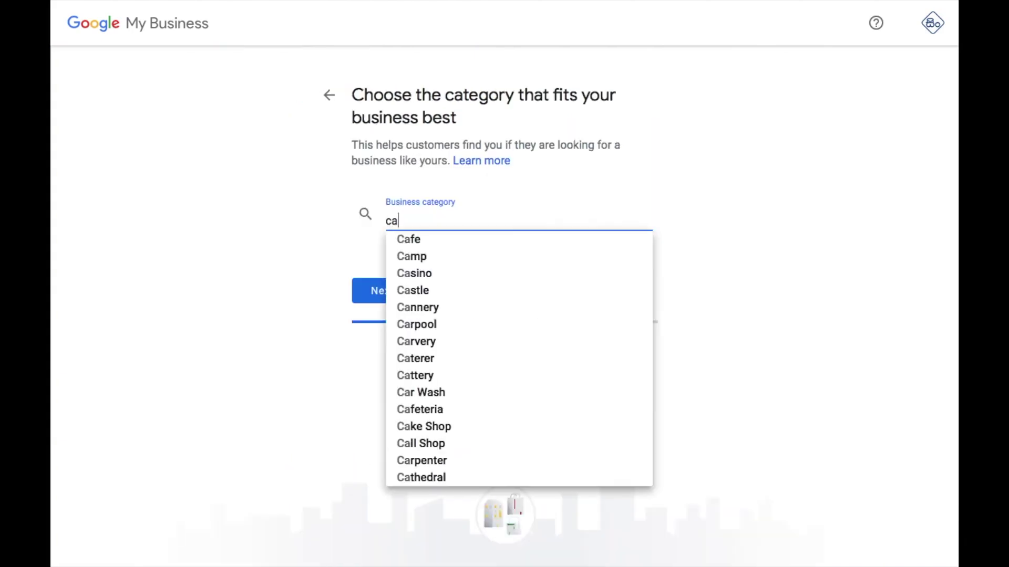
pyautogui.click(436, 241)
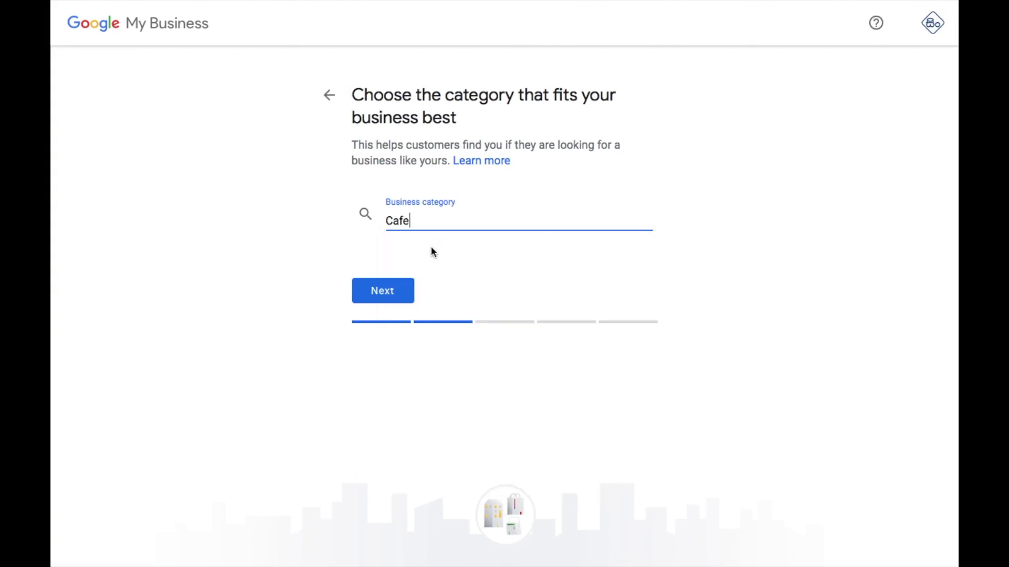
pyautogui.click(399, 291)
pyautogui.click(412, 288)
pyautogui.write('www.virtualcafe.com')
pyautogui.click(482, 209)
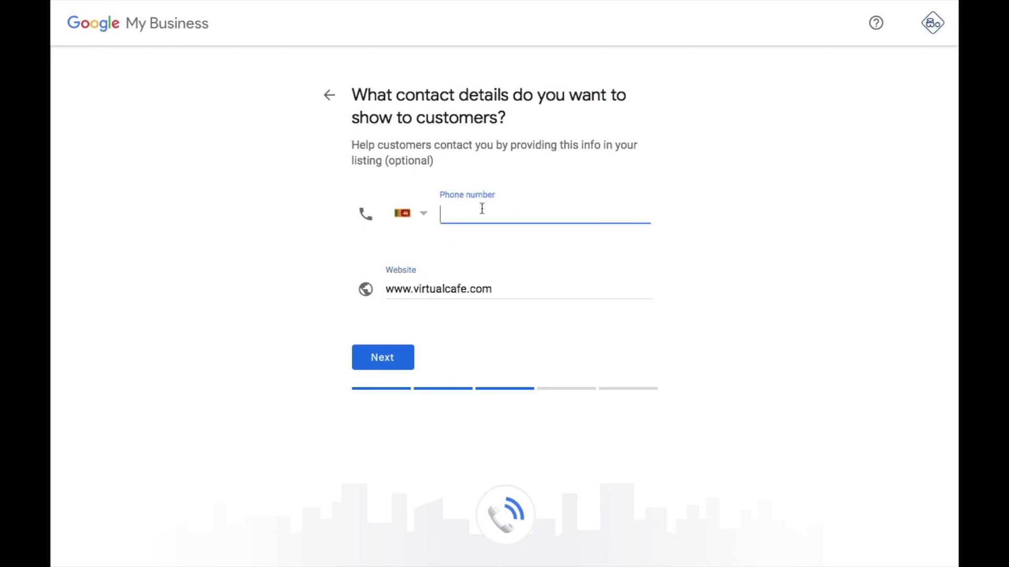
pyautogui.click(390, 360)
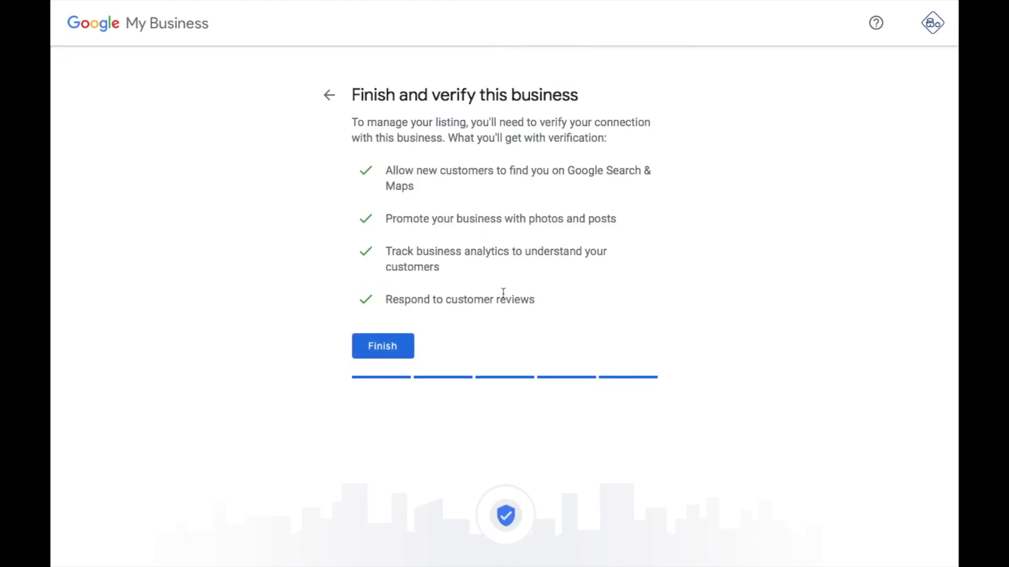
# Finish the listing and choose Later under the other verification methods
pyautogui.click(392, 348)
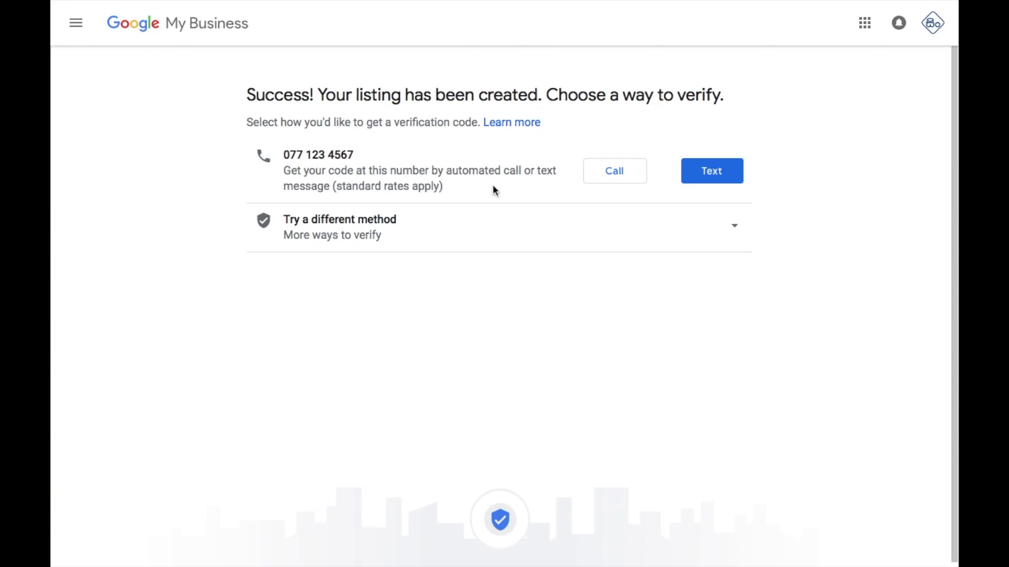
pyautogui.click(738, 232)
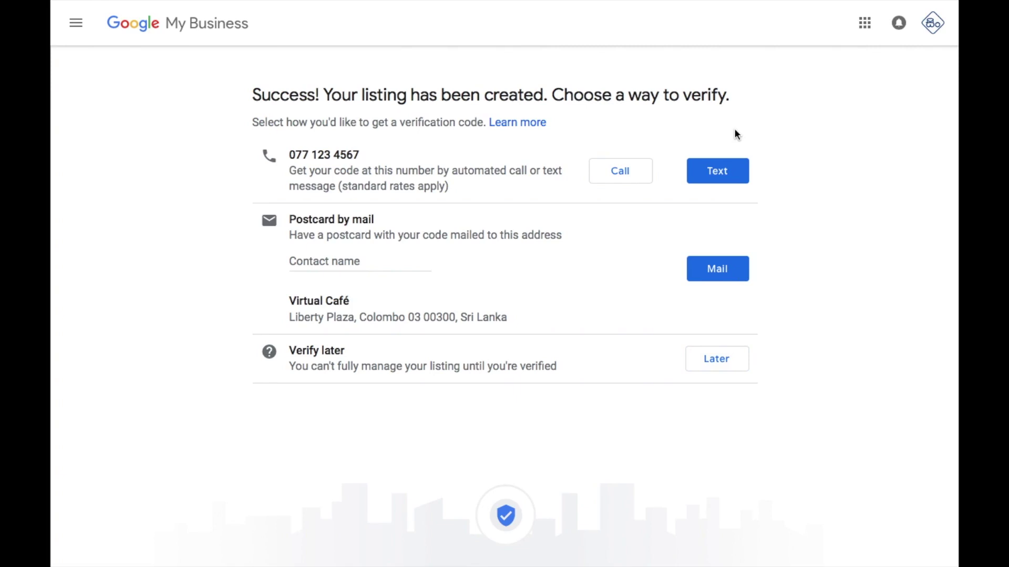
pyautogui.click(722, 360)
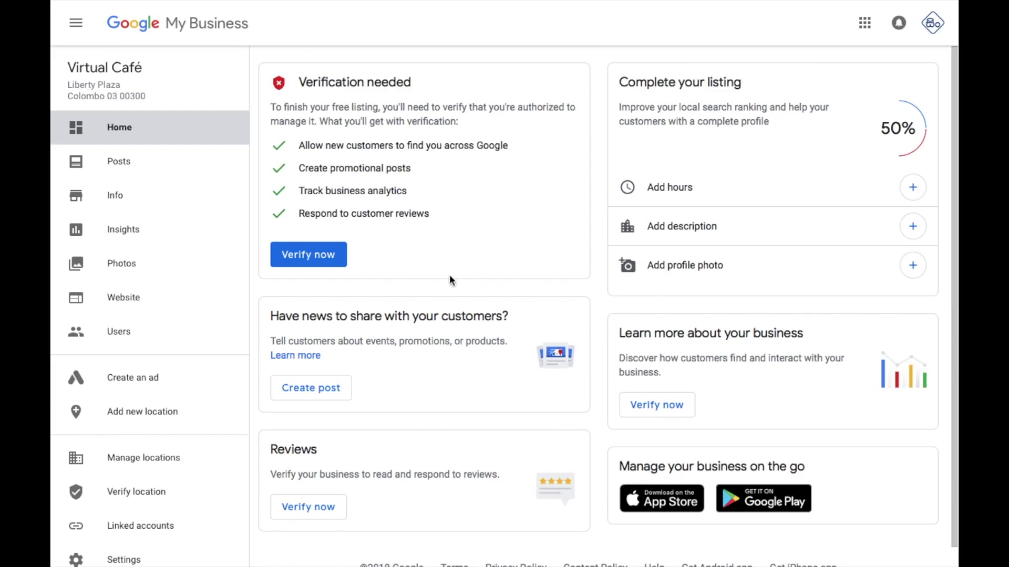
# Open the auto-generated Website and scroll through its preview sections
pyautogui.click(165, 308)
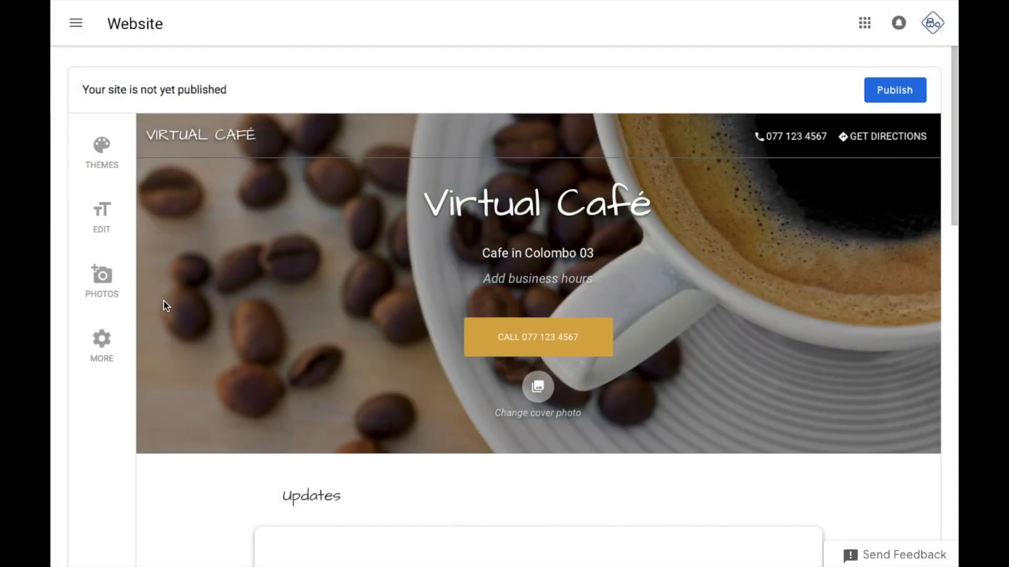
pyautogui.scroll(-9, 793, 286)
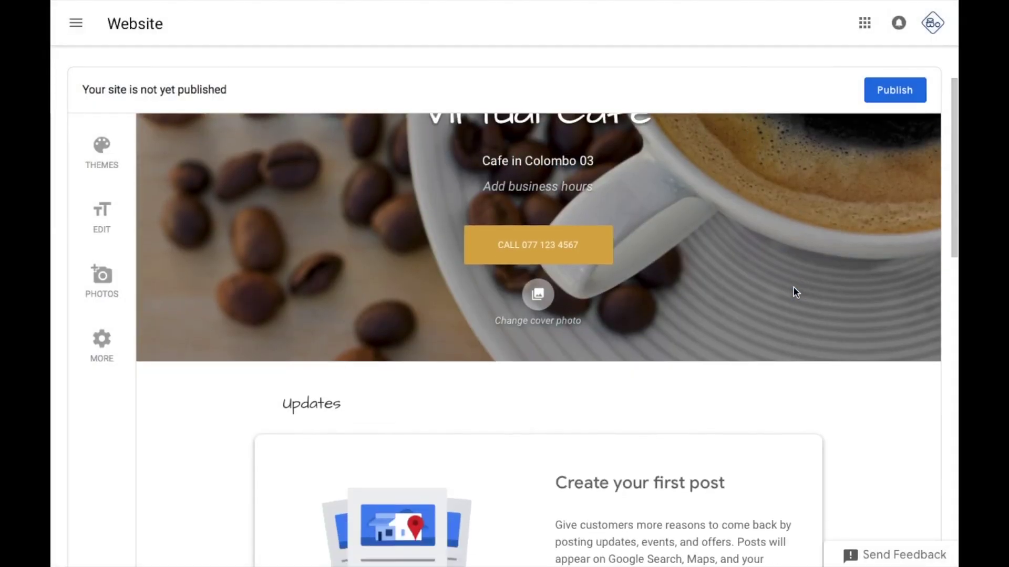
pyautogui.scroll(-8, 793, 289)
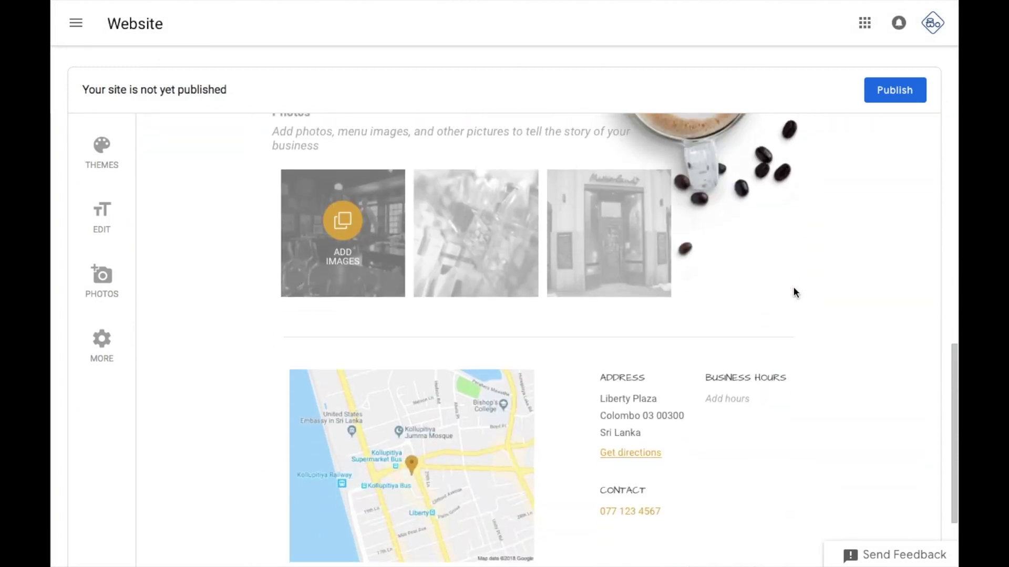
pyautogui.scroll(17, 794, 288)
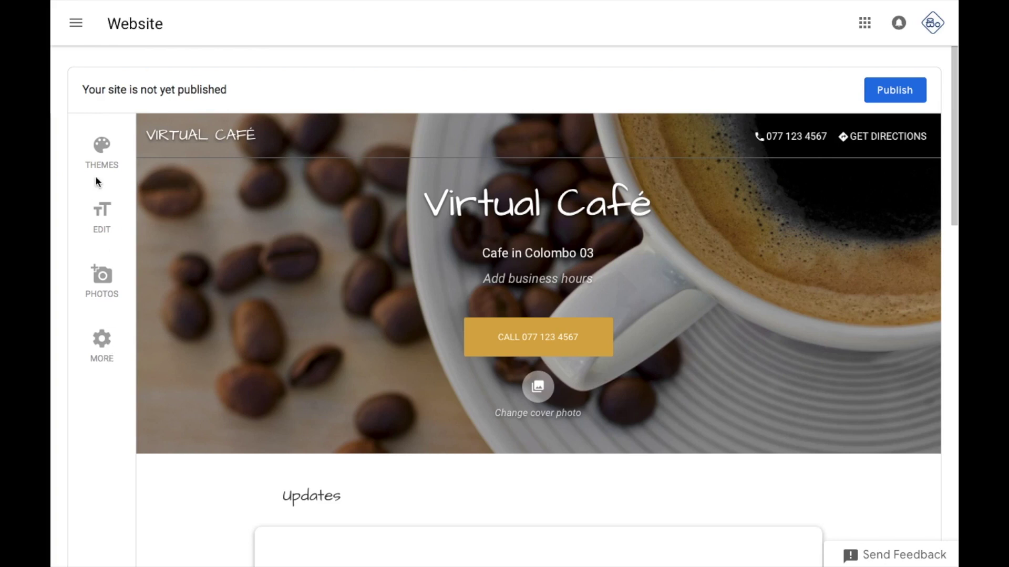
# Preview the Spring, Tinto, Cream Soda, Plum Harvest and Lagos website themes
pyautogui.click(102, 151)
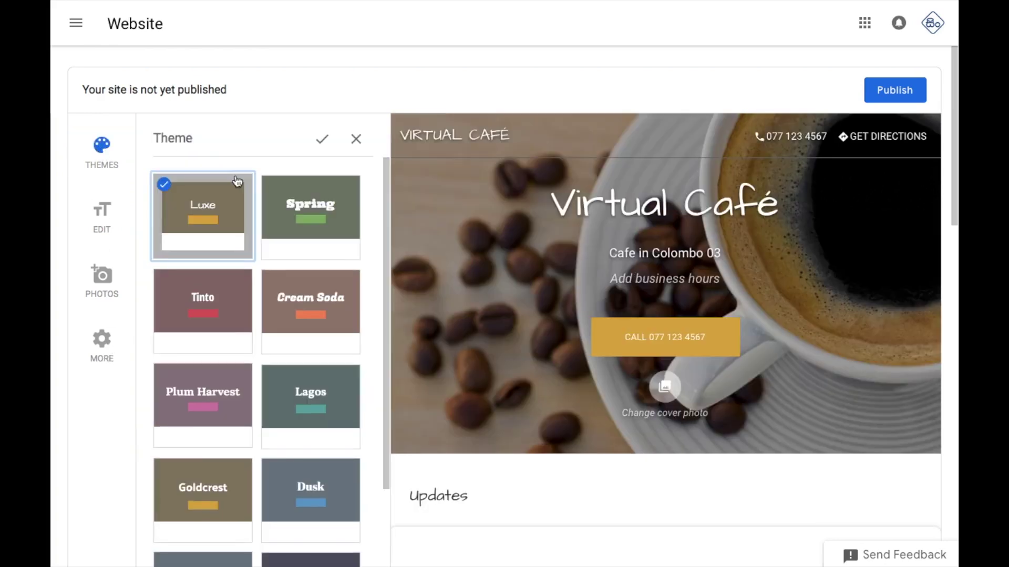
pyautogui.click(294, 211)
pyautogui.click(218, 303)
pyautogui.click(296, 318)
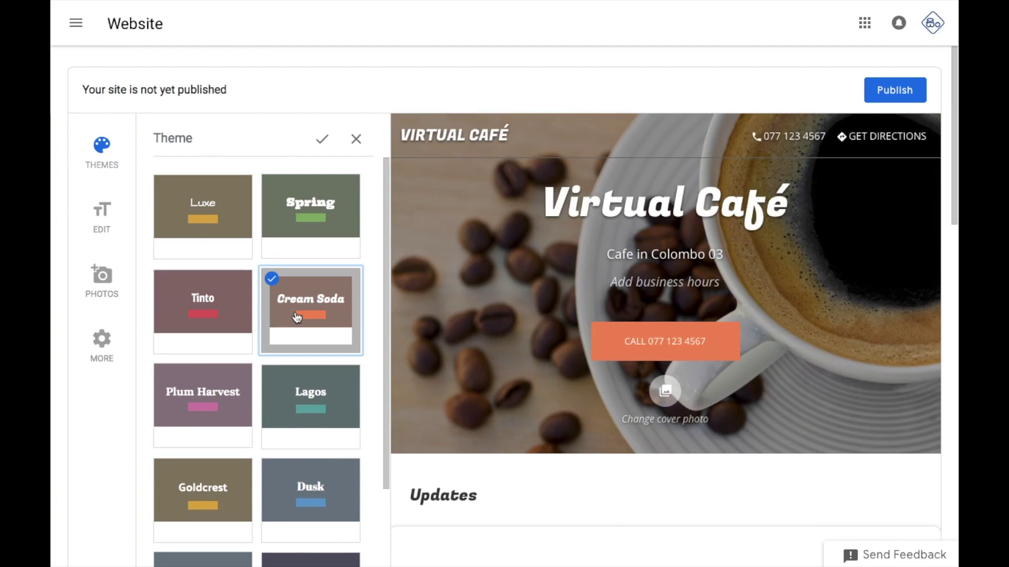
pyautogui.click(228, 397)
pyautogui.click(311, 404)
pyautogui.scroll(-2, 311, 403)
# Preview Goldcrest, Sapphire, Retro and Dusk, then apply the Cream Soda theme
pyautogui.click(231, 400)
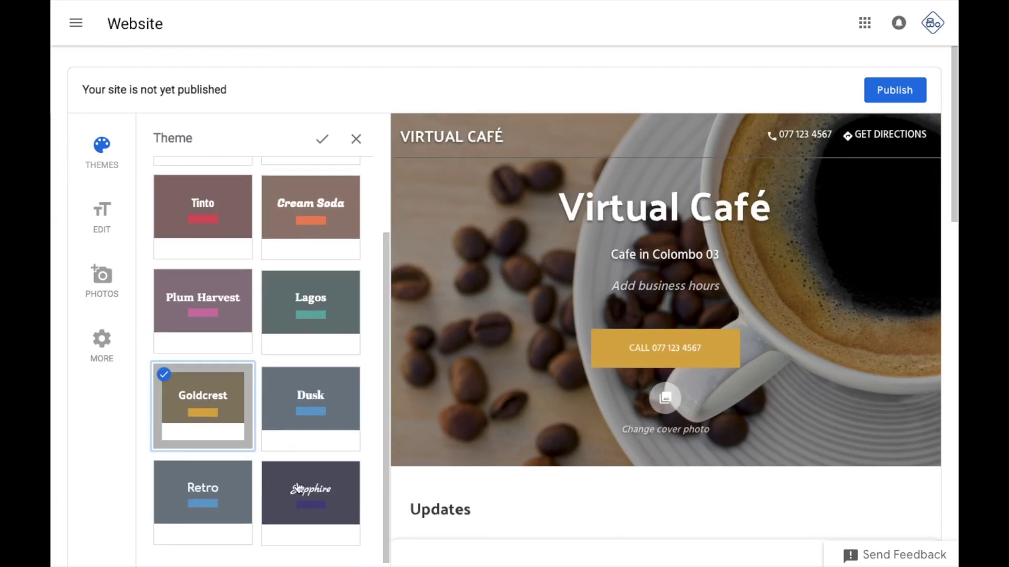
pyautogui.click(298, 488)
pyautogui.click(207, 498)
pyautogui.click(297, 415)
pyautogui.scroll(2, 308, 362)
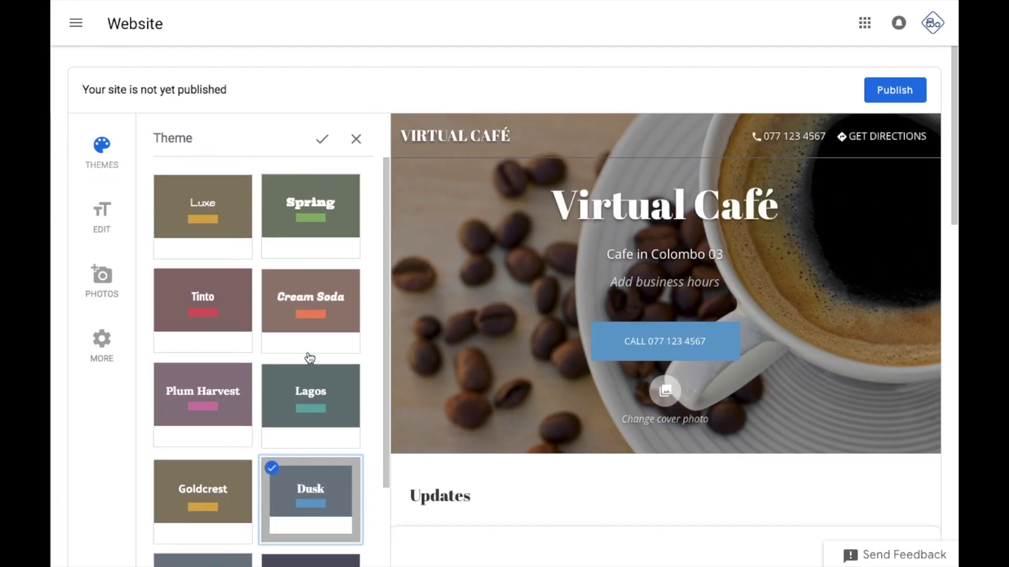
pyautogui.click(312, 301)
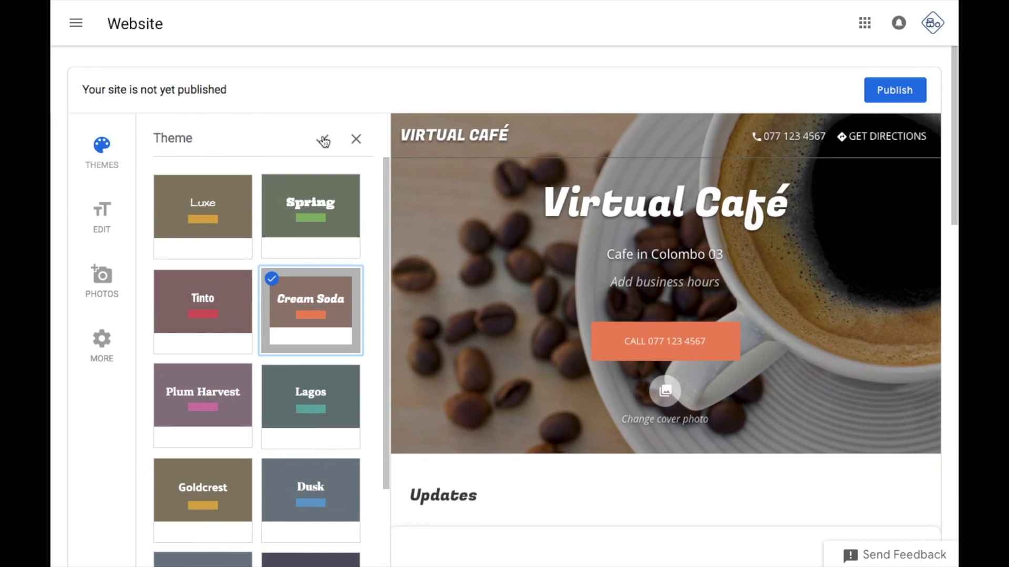
pyautogui.click(322, 139)
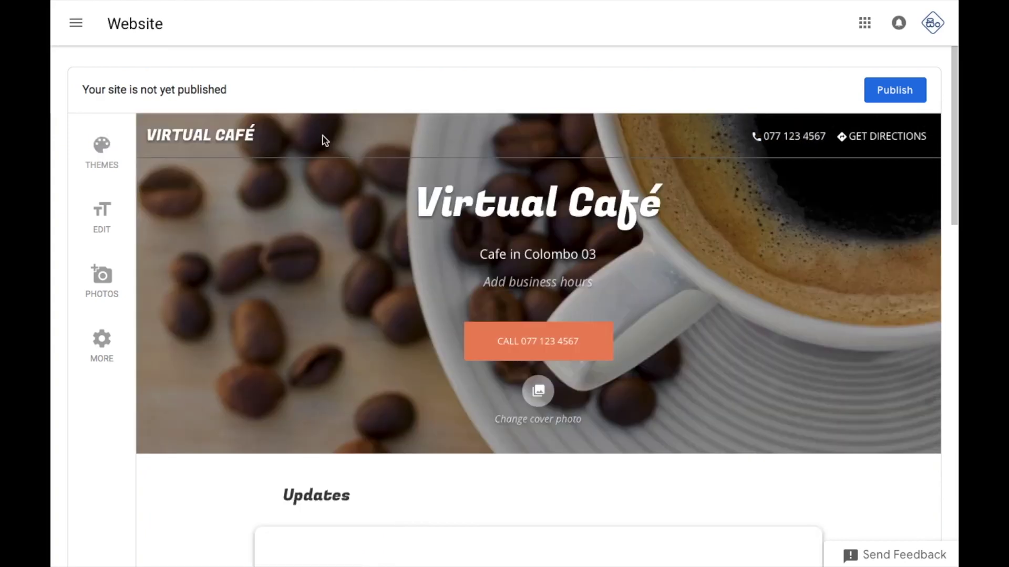
pyautogui.click(111, 220)
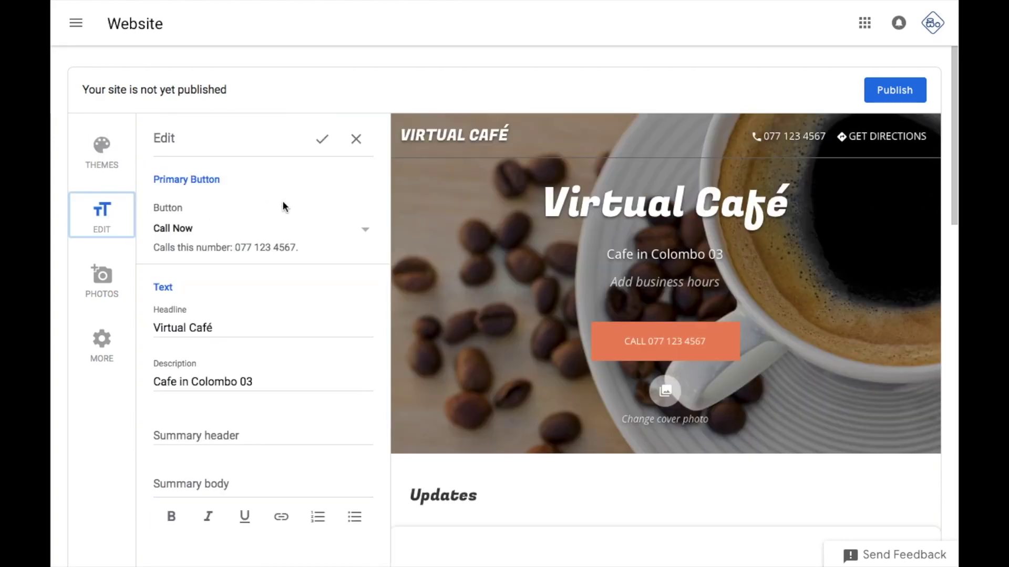
pyautogui.click(227, 325)
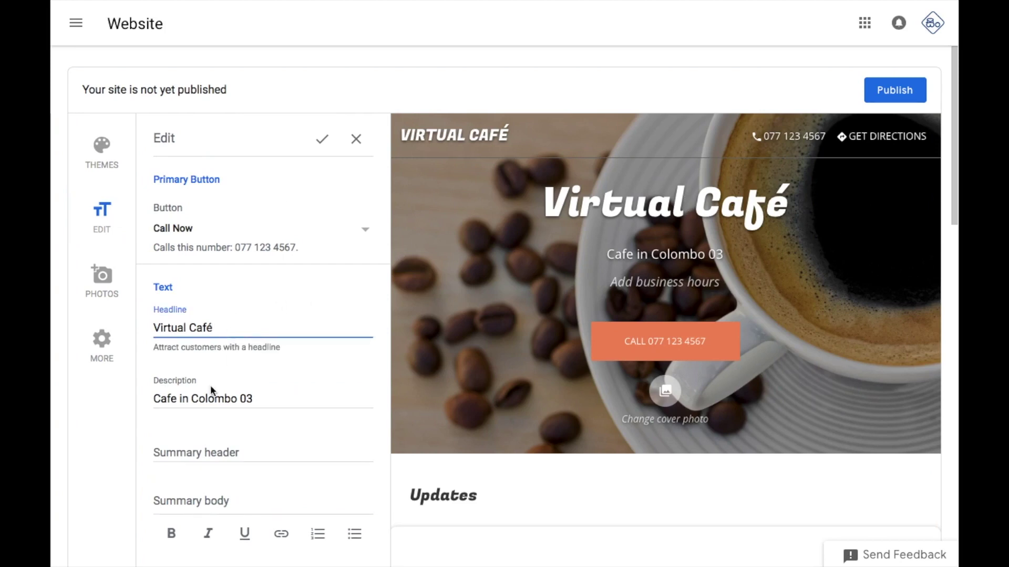
pyautogui.click(231, 398)
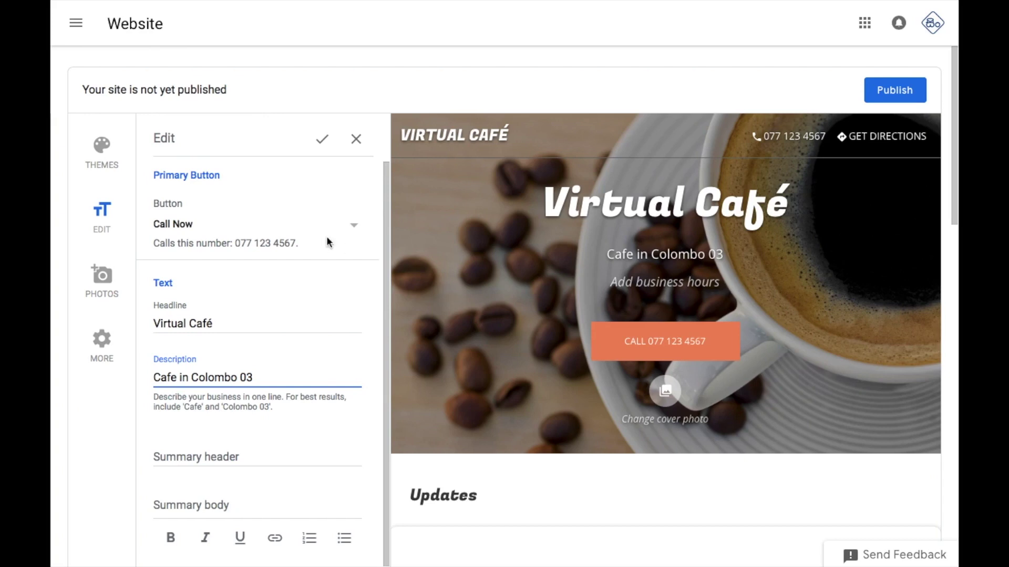
pyautogui.click(355, 226)
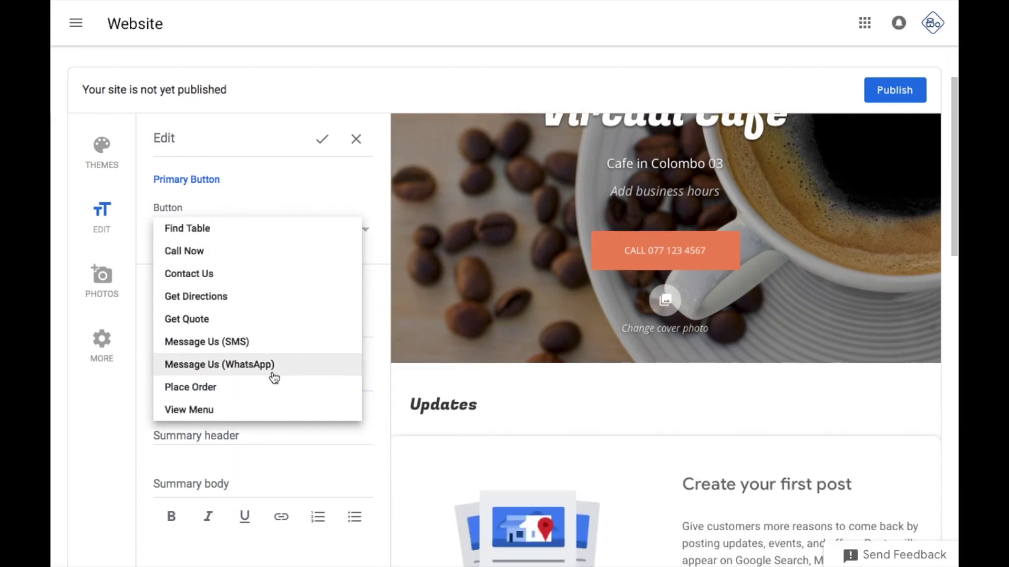
pyautogui.click(263, 255)
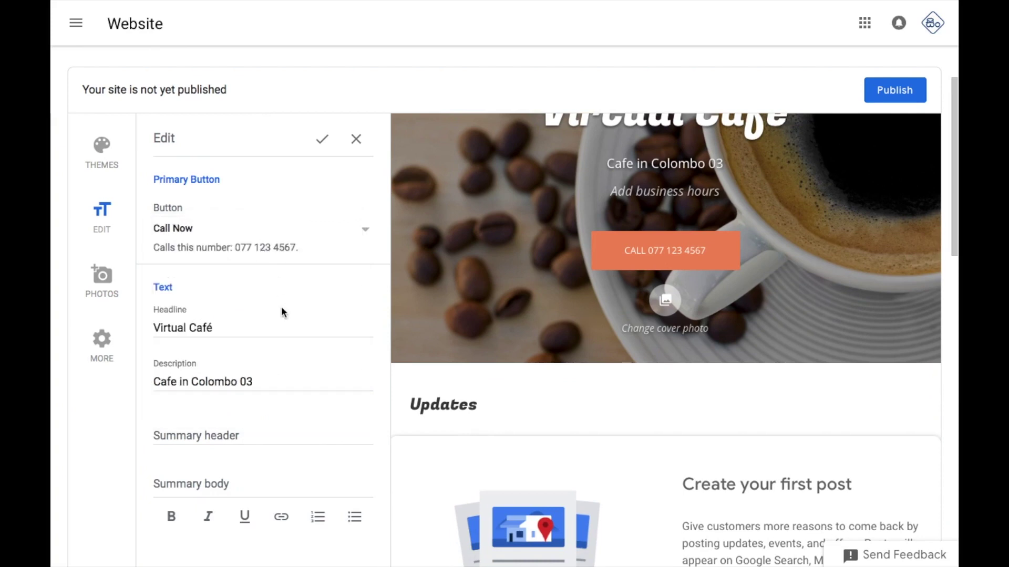
# Enter the 'About Us' header and summary body, bolding 'Virtual cafe'
pyautogui.click(213, 434)
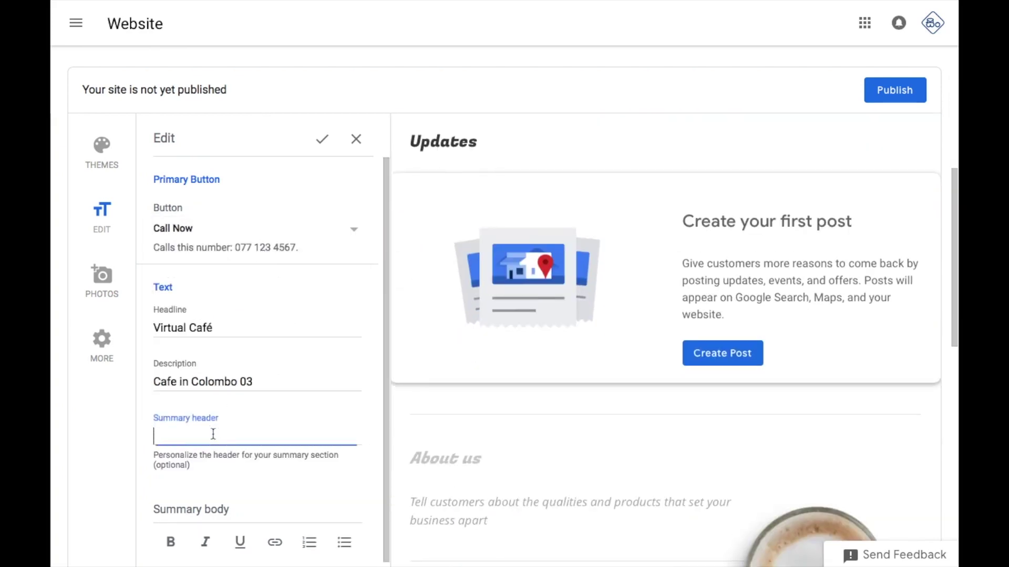
pyautogui.write('About Us')
pyautogui.click(219, 507)
pyautogui.write('Virtual cafe, is the')
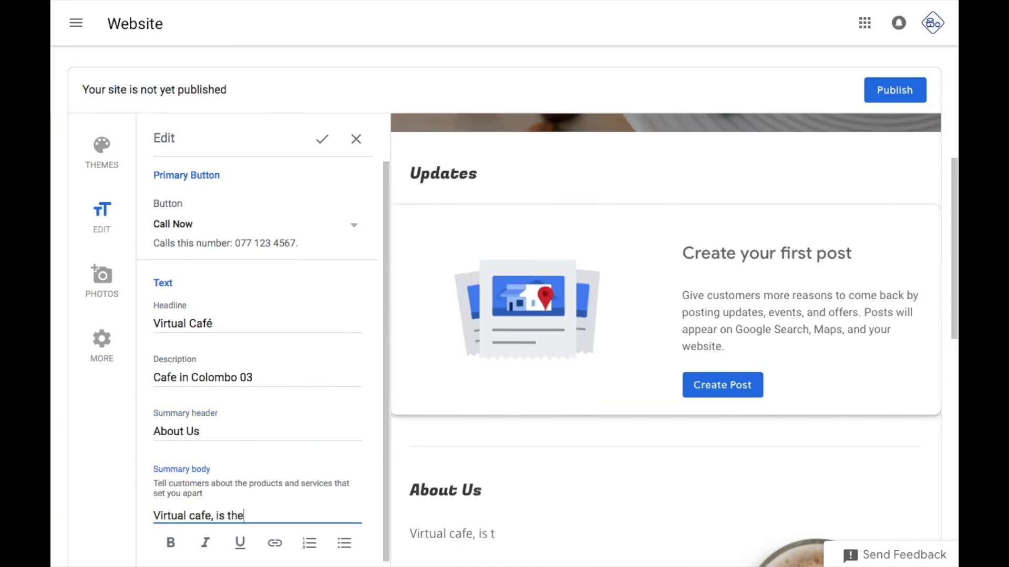
pyautogui.write(' leading cafe in Colombo. Situated in')
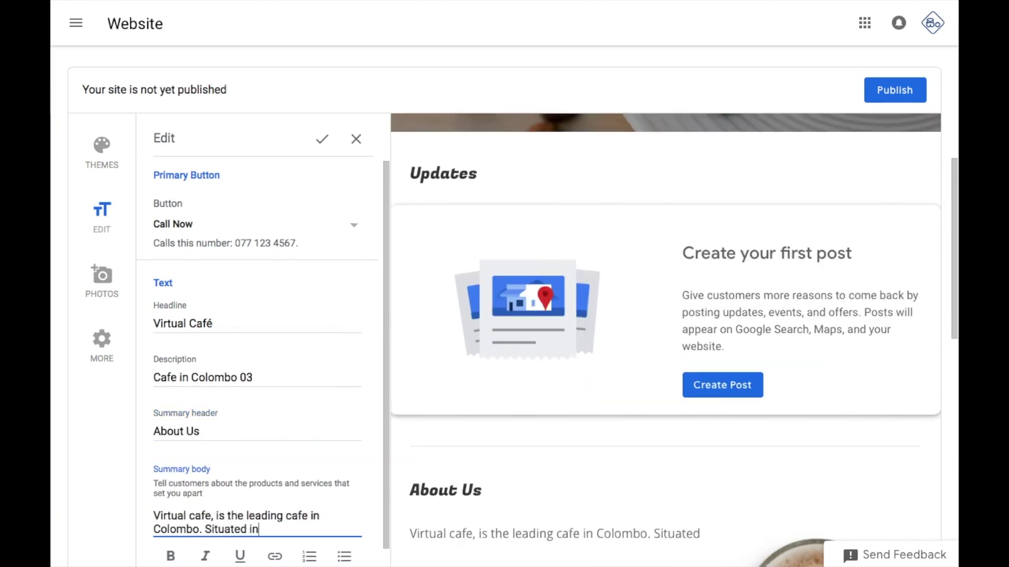
pyautogui.write(' the heart of colombo and offering a large variety of snacks and drinks.')
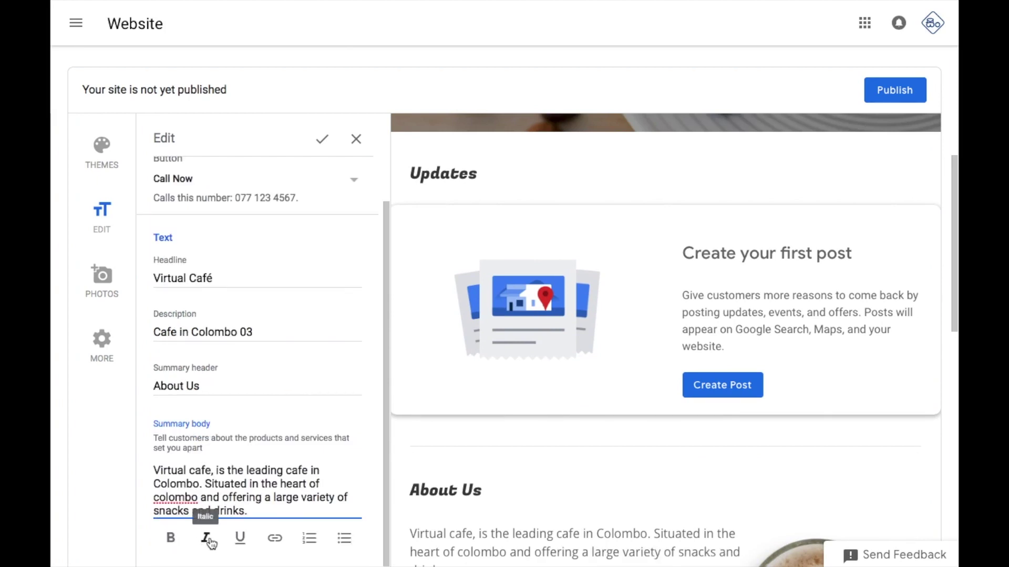
pyautogui.moveTo(154, 473); pyautogui.dragTo(209, 471)
pyautogui.click(170, 538)
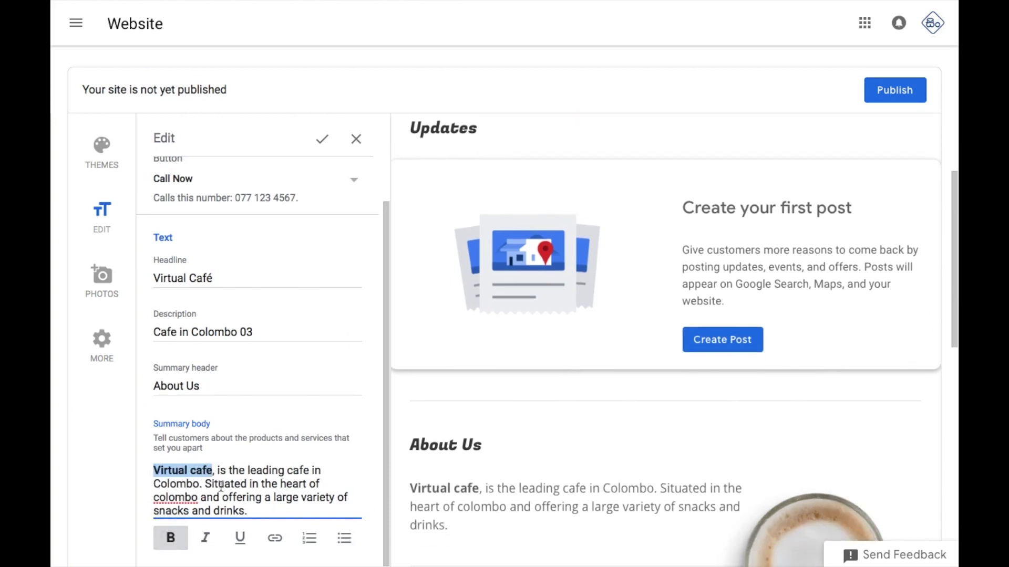
pyautogui.click(244, 519)
pyautogui.press('Return')
pyautogui.write('Read More')
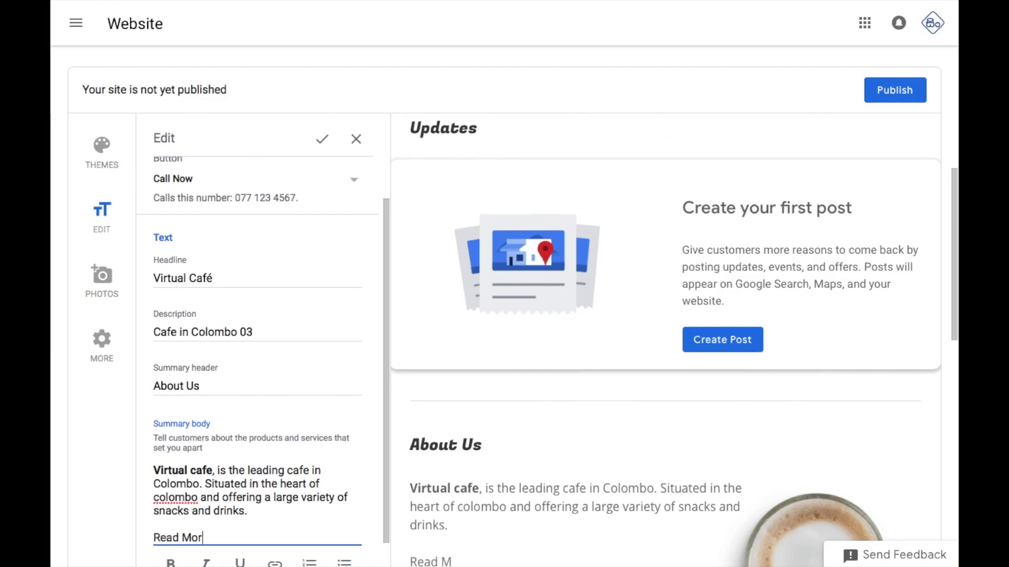
pyautogui.hotkey('shift', 'Home')
pyautogui.click(239, 538)
pyautogui.click(273, 536)
pyautogui.press('Right')
pyautogui.write('www.face')
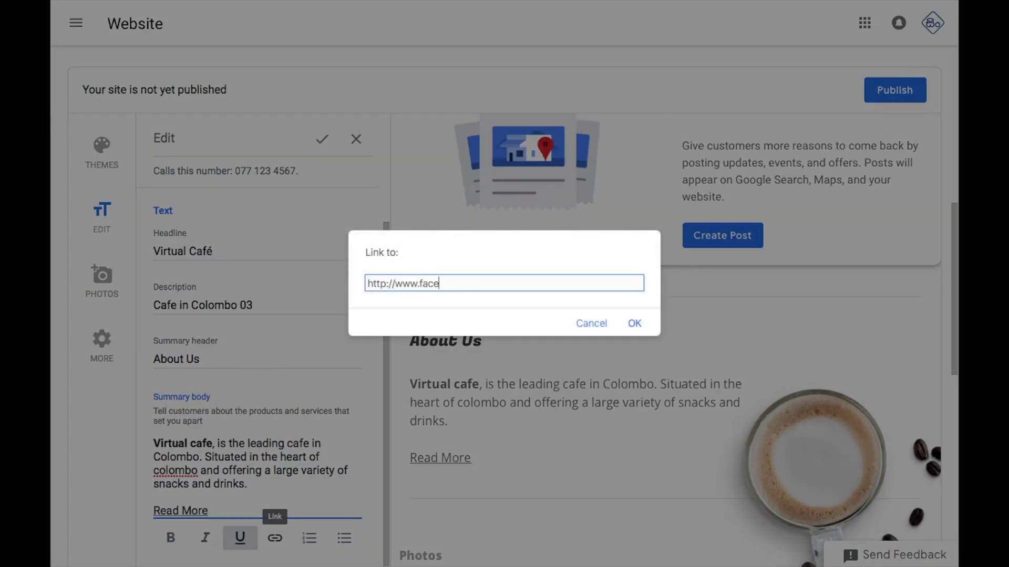
pyautogui.write('book.com/virtualcafe')
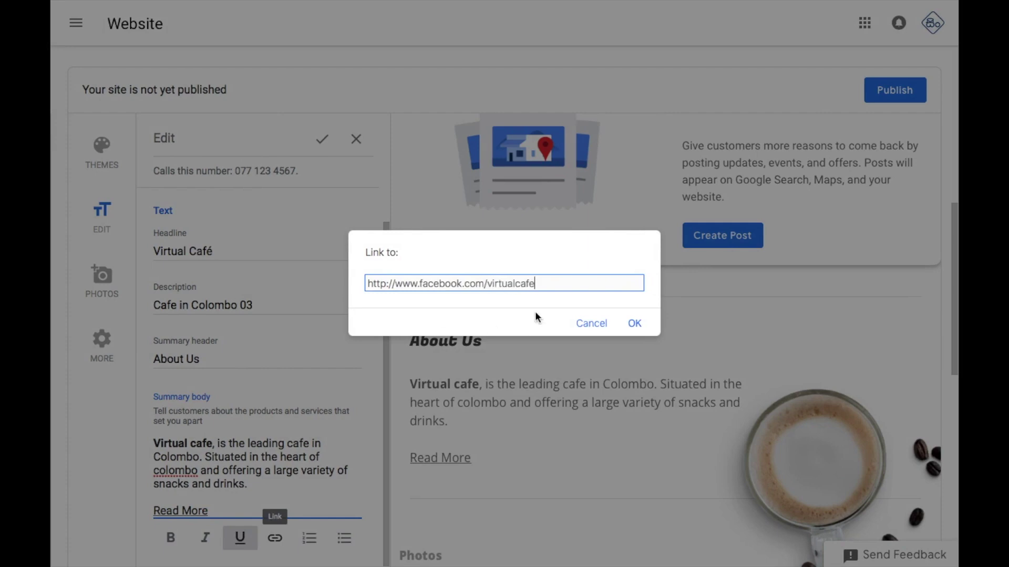
pyautogui.click(630, 322)
# Add 'What we offer you;' with bullets Snacks, Fresh fruit juice, Coffee and Sweets
pyautogui.press('Return')
pyautogui.write('What we offer you;')
pyautogui.press('Return')
pyautogui.click(344, 555)
pyautogui.write('Snacks')
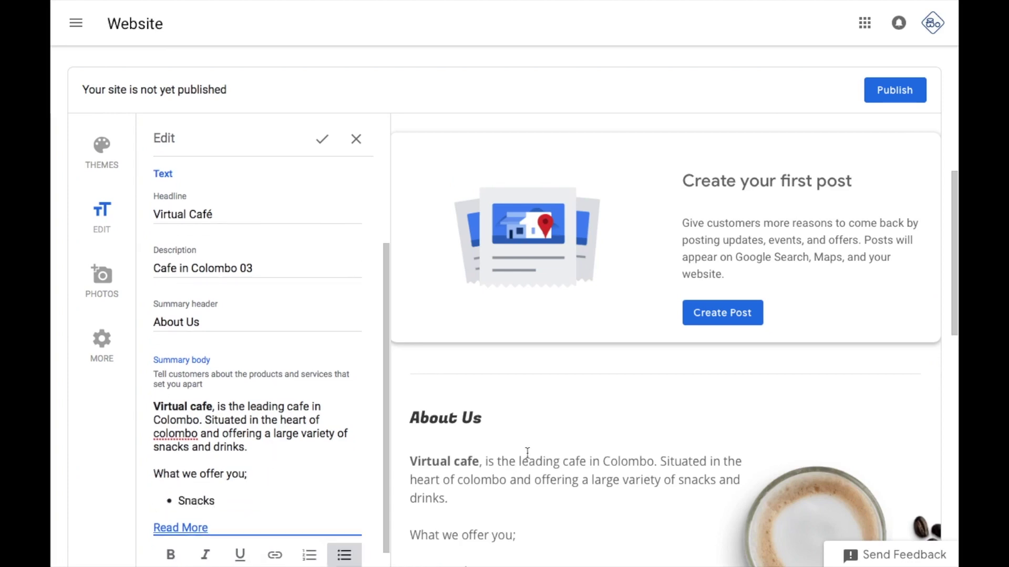
pyautogui.press('Return')
pyautogui.write('Fresh fruit juice')
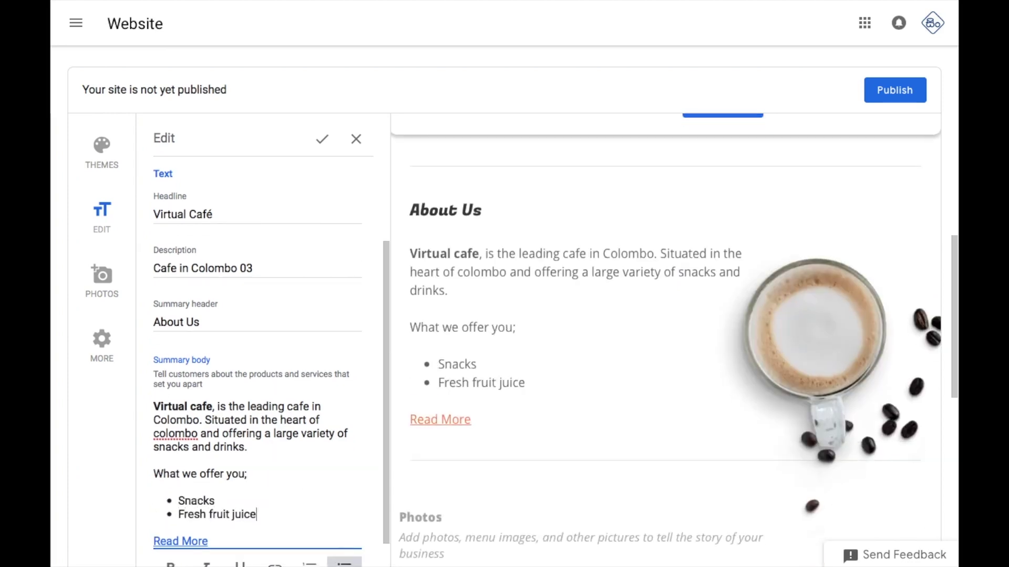
pyautogui.press('Return')
pyautogui.write('Coffee')
pyautogui.press('Return')
pyautogui.write('Sweets')
# Save the About Us text edits to the website
pyautogui.scroll(3, 290, 288)
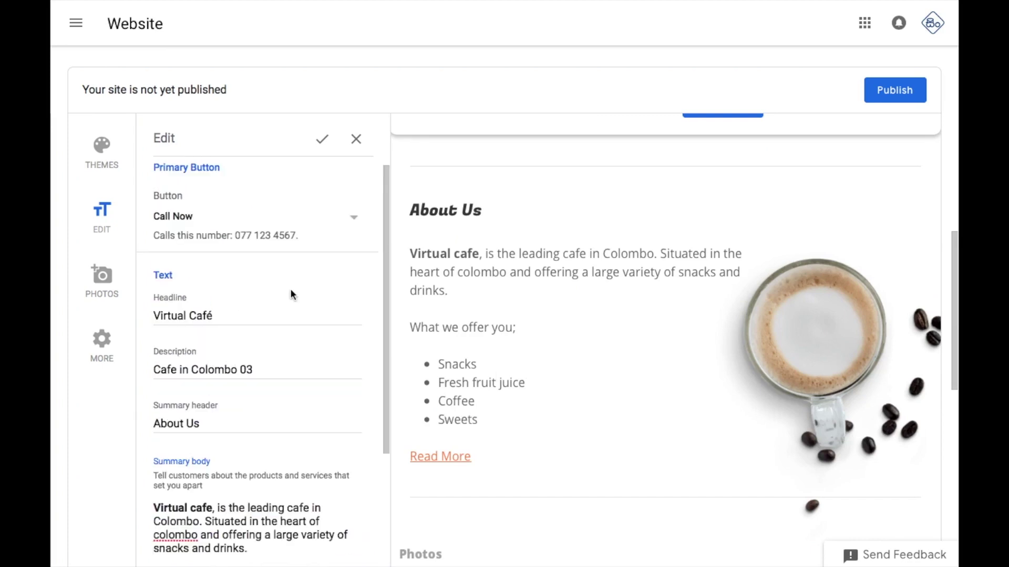
pyautogui.click(321, 143)
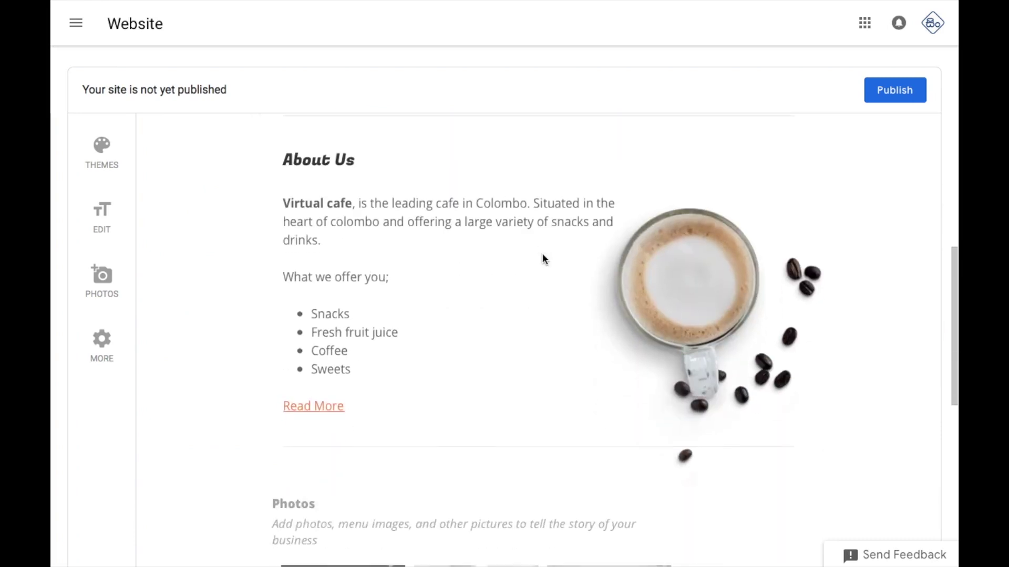
pyautogui.scroll(-4, 449, 297)
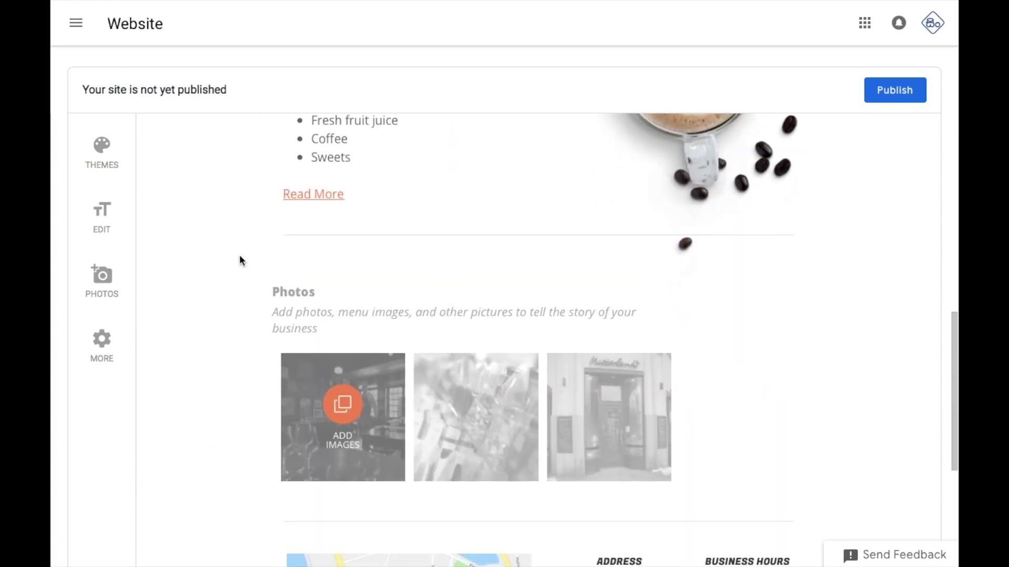
# Upload image1.jpg from the computer into the Photos gallery
pyautogui.click(113, 291)
pyautogui.click(472, 286)
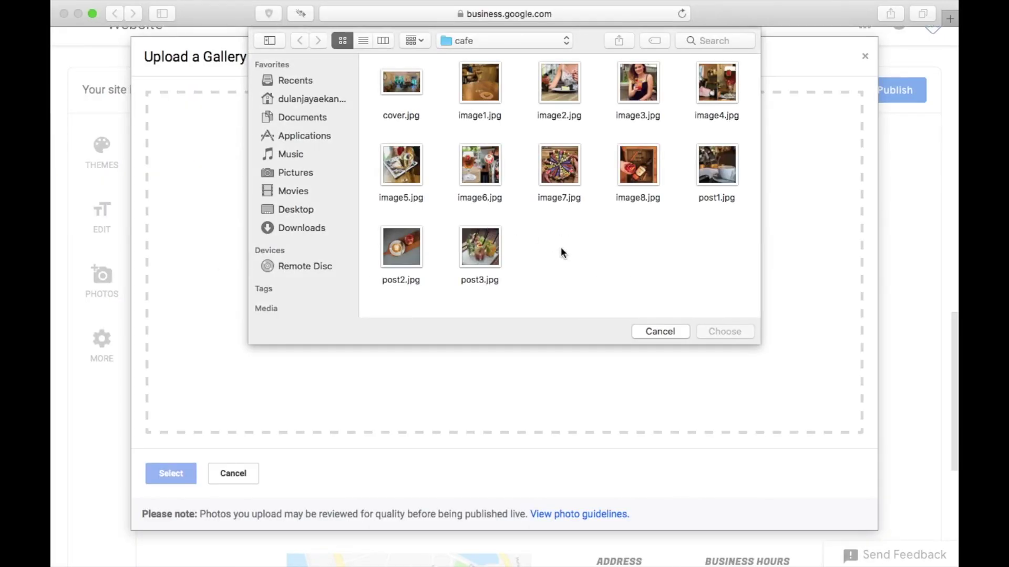
pyautogui.doubleClick(480, 83)
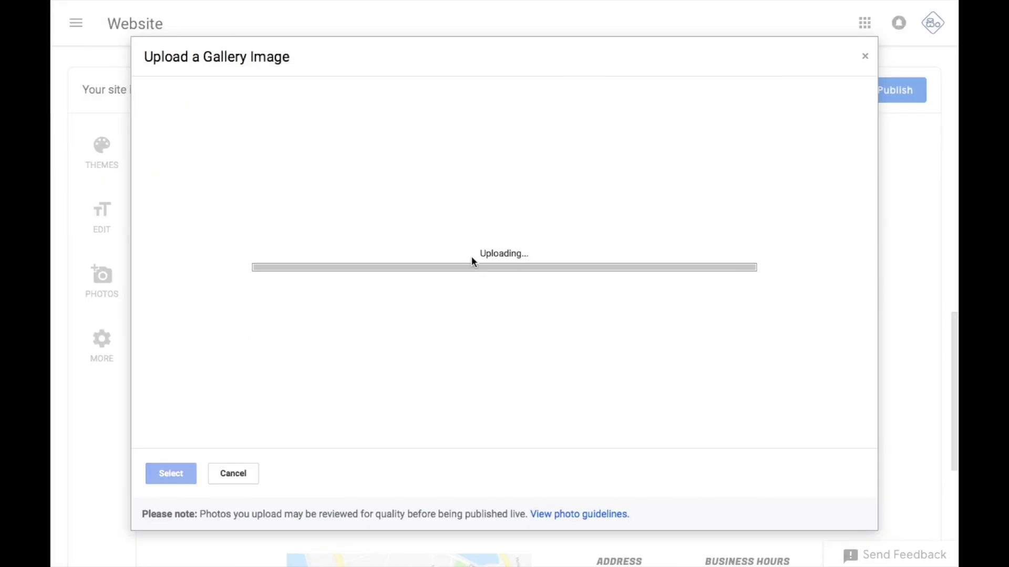
# Upload image2 through image8 together, then open the More site settings
pyautogui.click(124, 275)
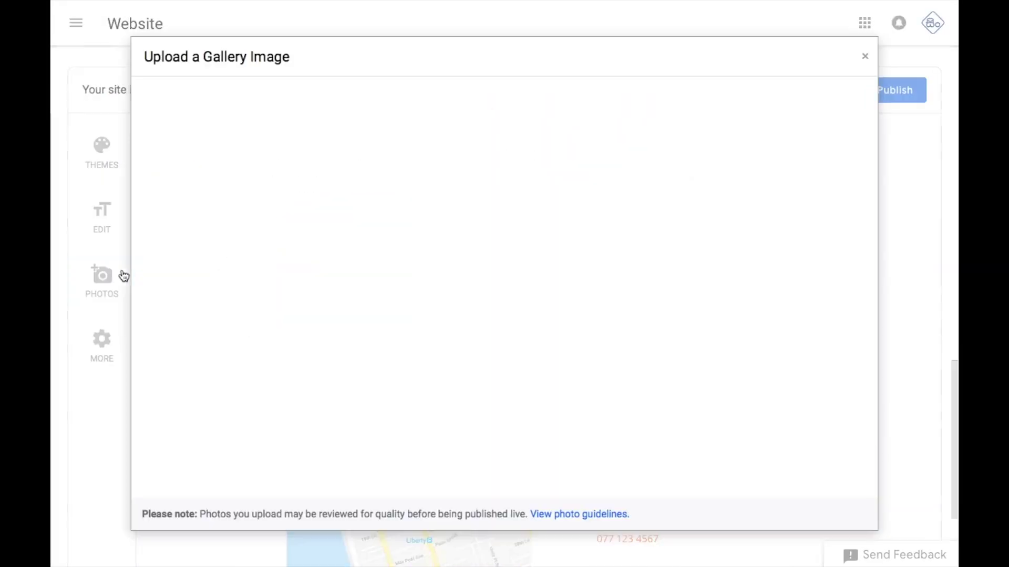
pyautogui.click(488, 286)
pyautogui.moveTo(495, 126); pyautogui.dragTo(761, 50)
pyautogui.moveTo(671, 213); pyautogui.dragTo(368, 123)
pyautogui.click(713, 333)
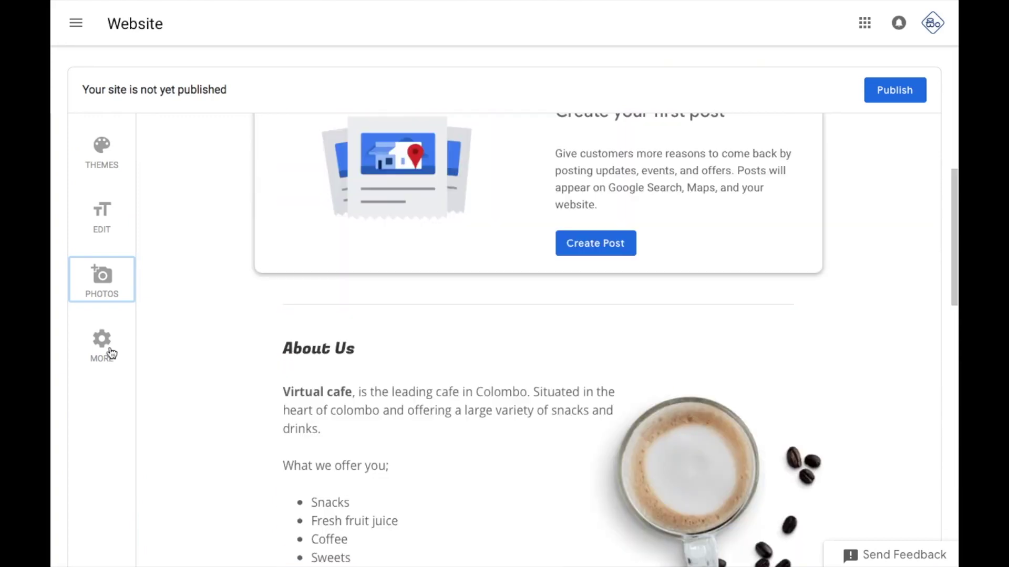
pyautogui.click(111, 351)
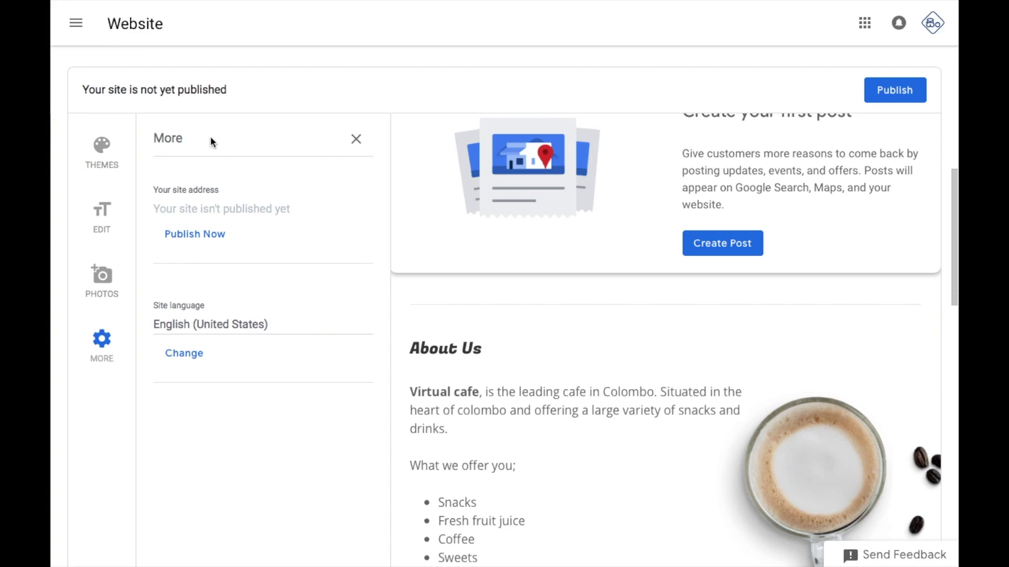
# Replace the website's cover photo with cover.jpg from the computer
pyautogui.click(357, 139)
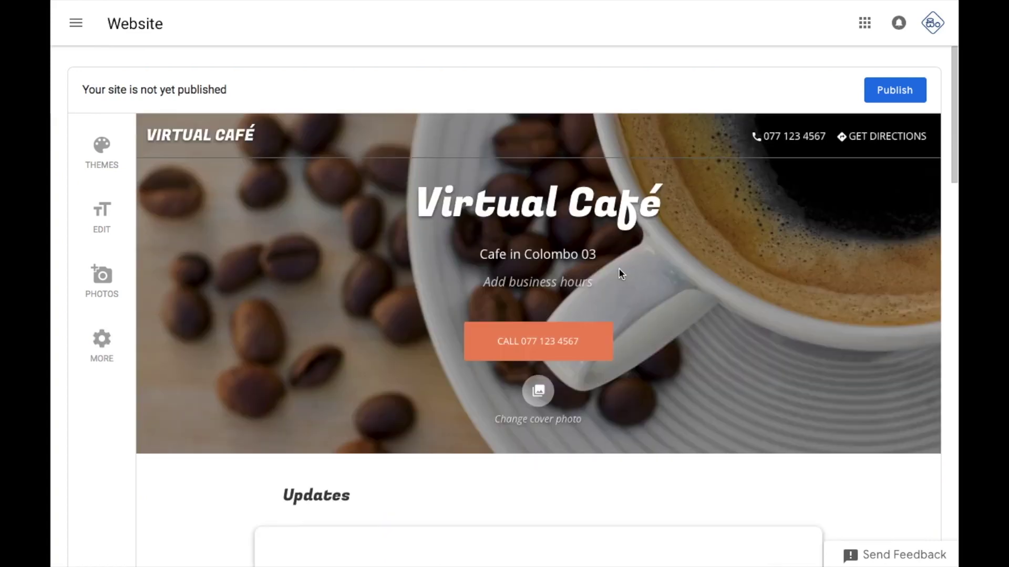
pyautogui.click(539, 403)
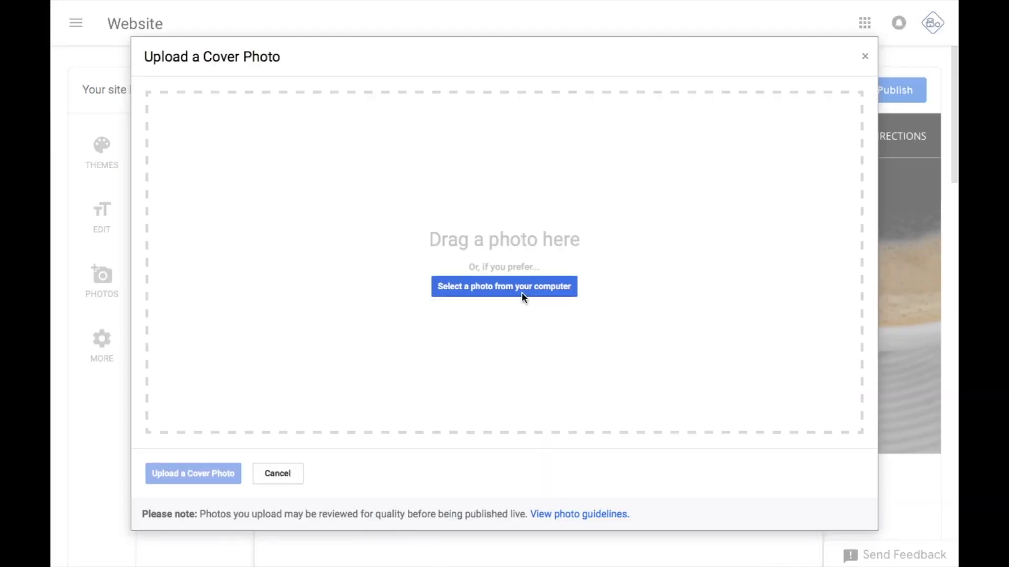
pyautogui.click(520, 291)
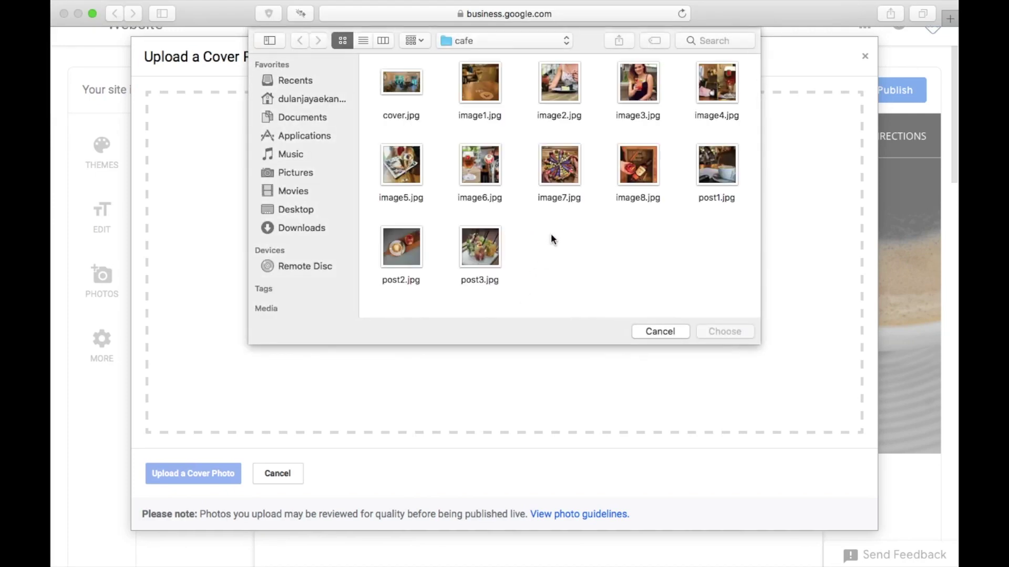
pyautogui.doubleClick(398, 84)
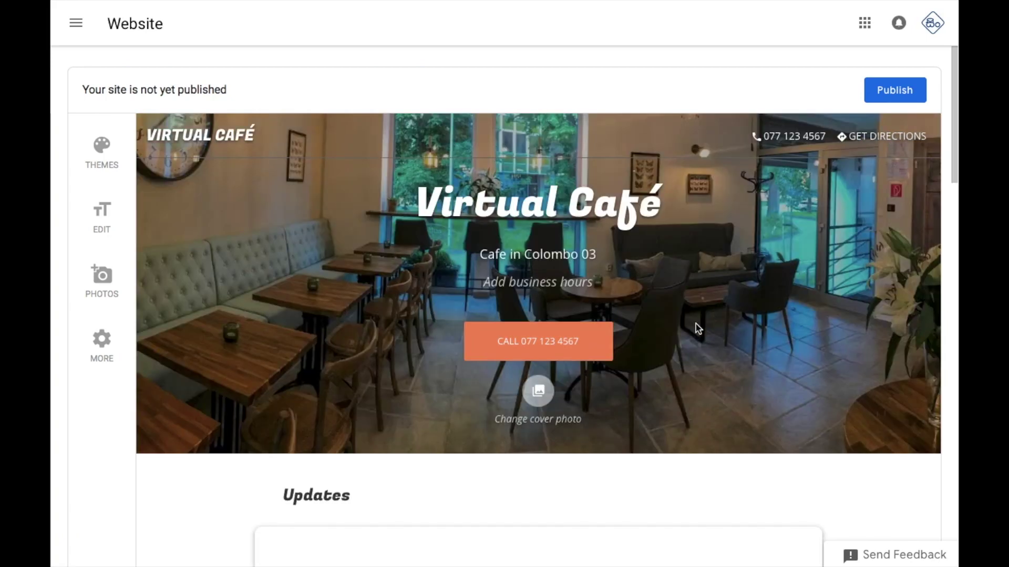
pyautogui.scroll(-7, 697, 329)
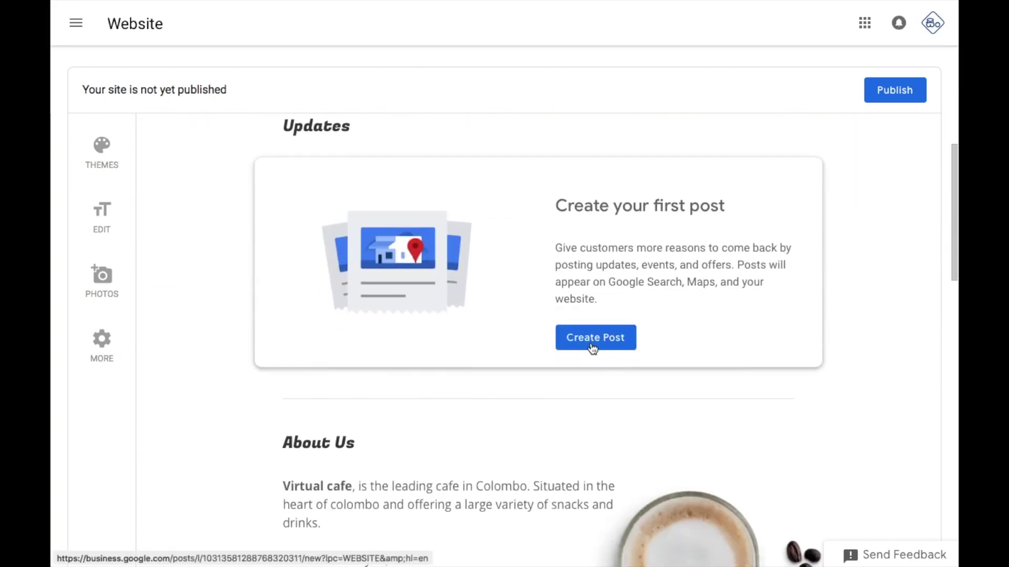
# Start a new post and set its type to Product
pyautogui.click(592, 347)
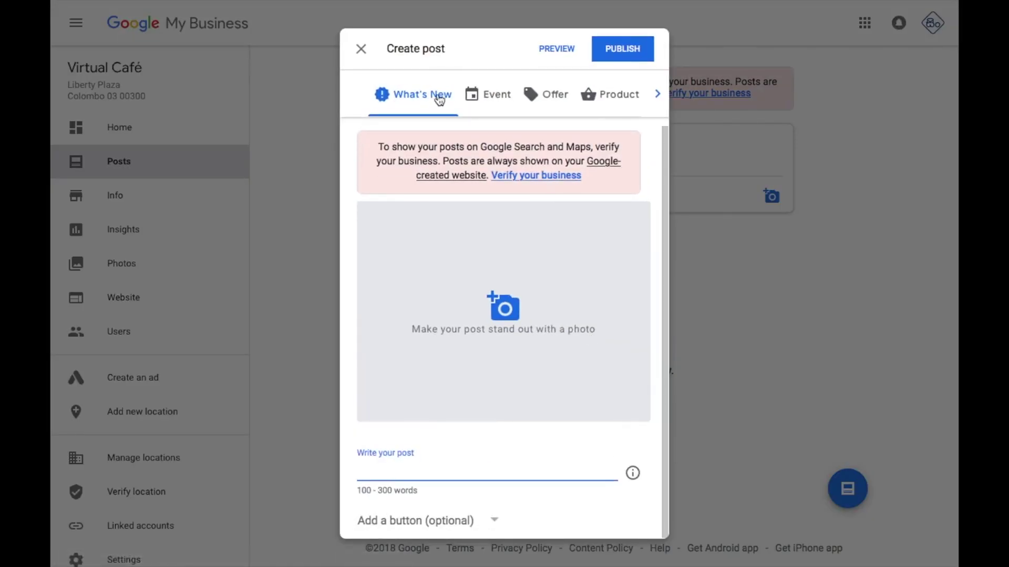
pyautogui.click(487, 96)
pyautogui.scroll(-3, 509, 347)
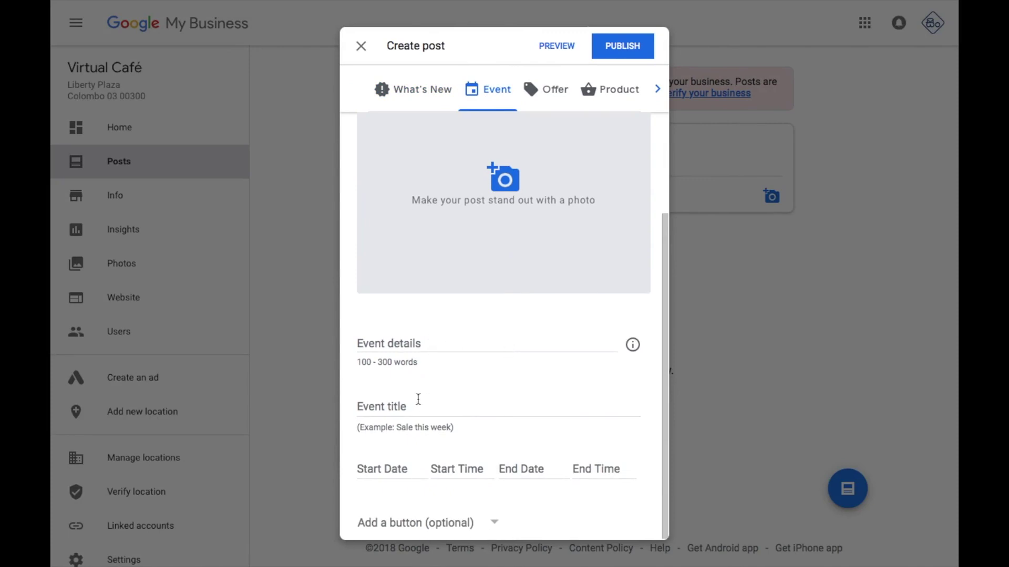
pyautogui.click(611, 89)
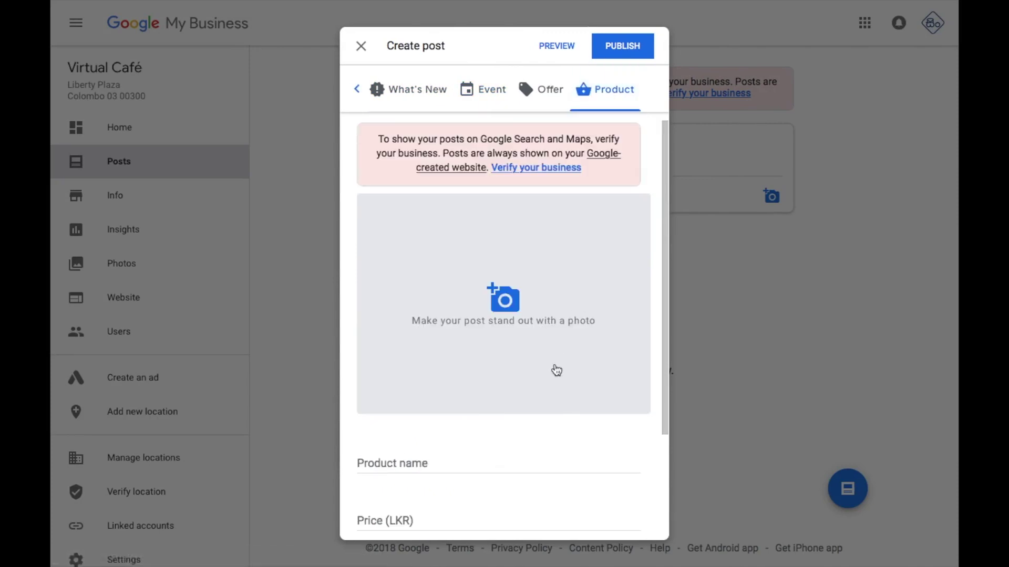
pyautogui.scroll(-3, 555, 368)
pyautogui.scroll(3, 554, 365)
pyautogui.scroll(-3, 554, 365)
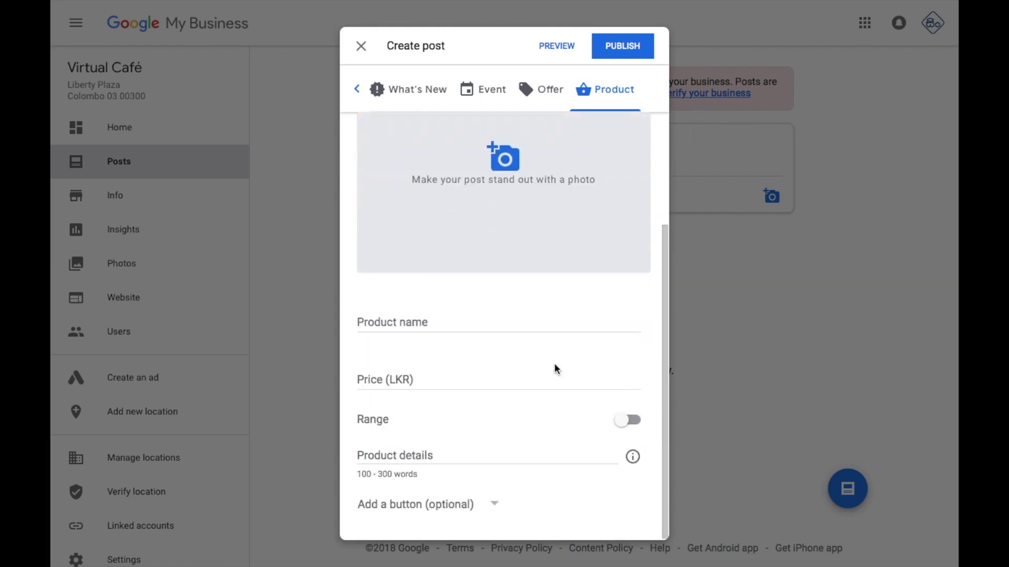
pyautogui.scroll(1, 517, 189)
# Attach post3.jpg, the fruit drinks in jars photo, from the computer
pyautogui.click(515, 189)
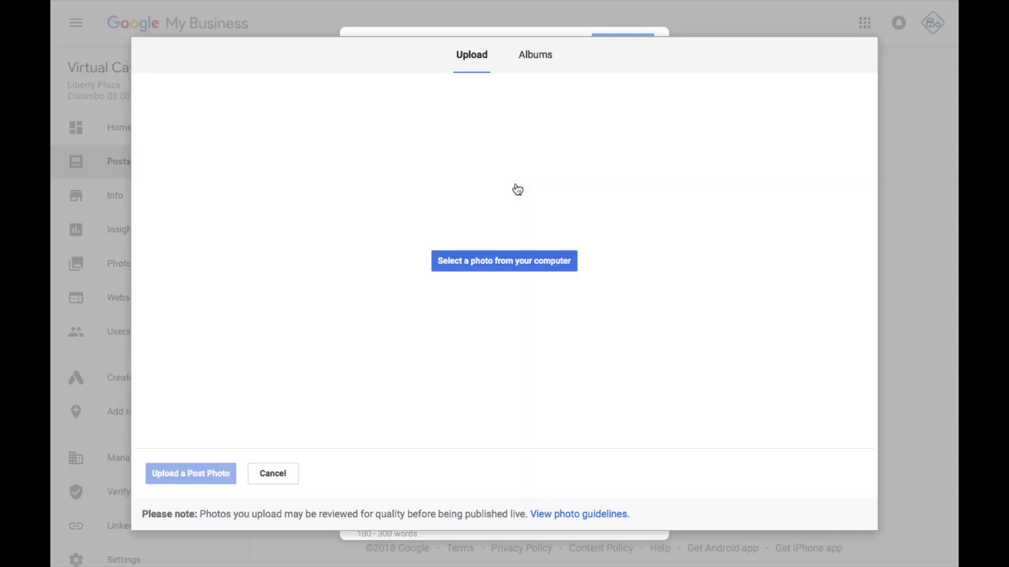
pyautogui.click(519, 291)
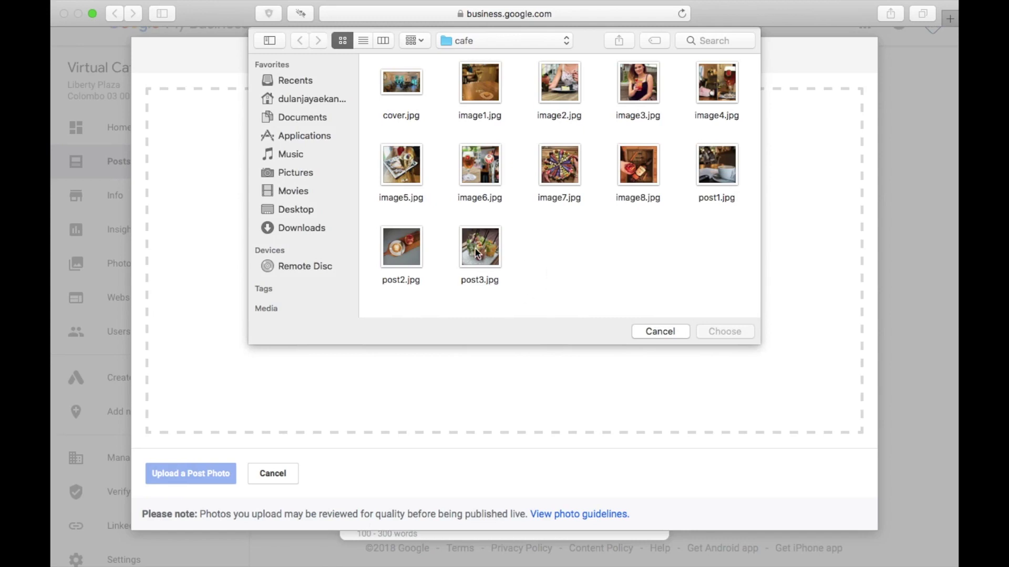
pyautogui.doubleClick(477, 253)
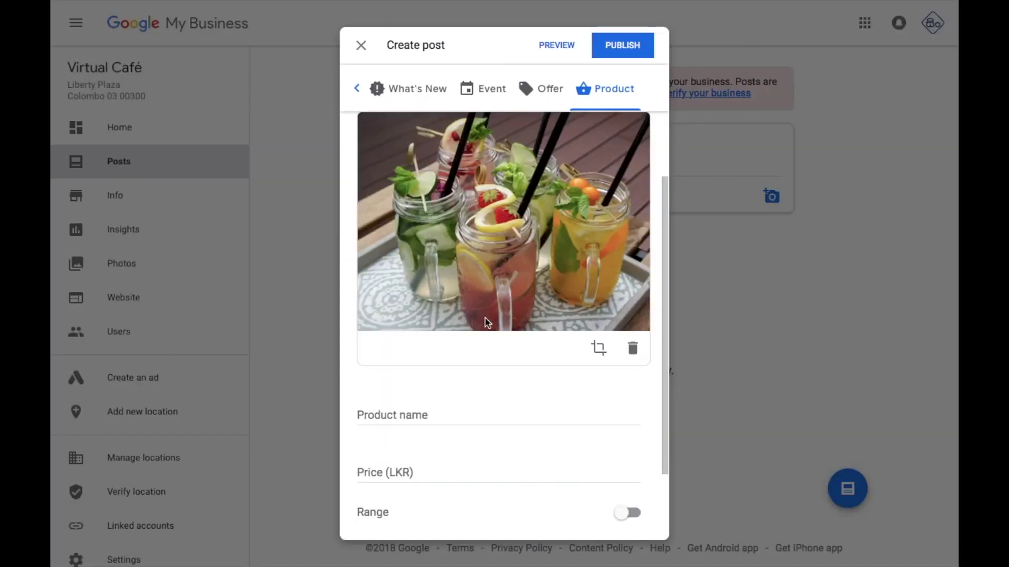
# Name the product Fruit Mojito and give it a 350–800 price range
pyautogui.click(419, 414)
pyautogui.write('Fruit Mojito')
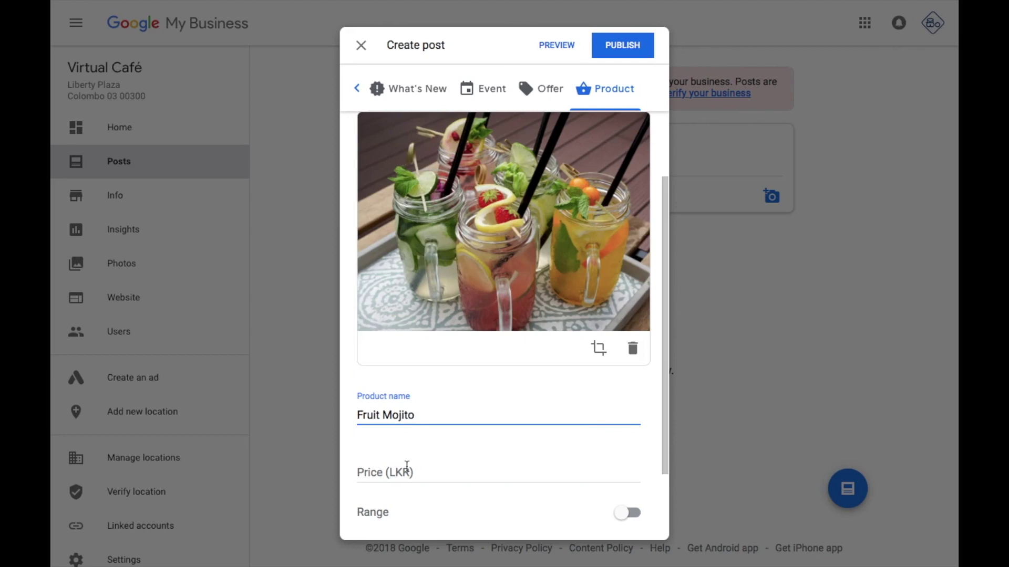
pyautogui.scroll(-2, 451, 438)
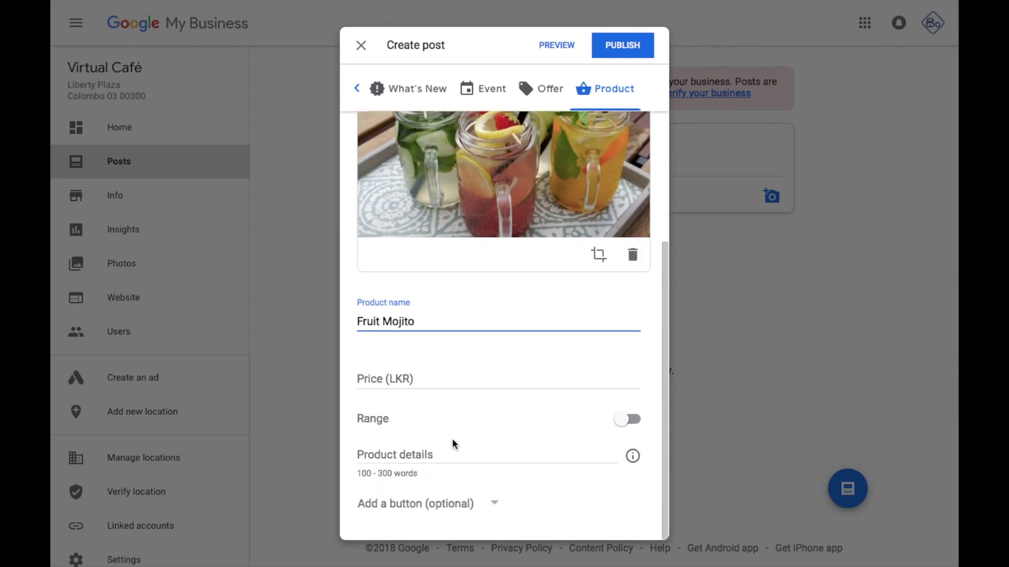
pyautogui.click(431, 378)
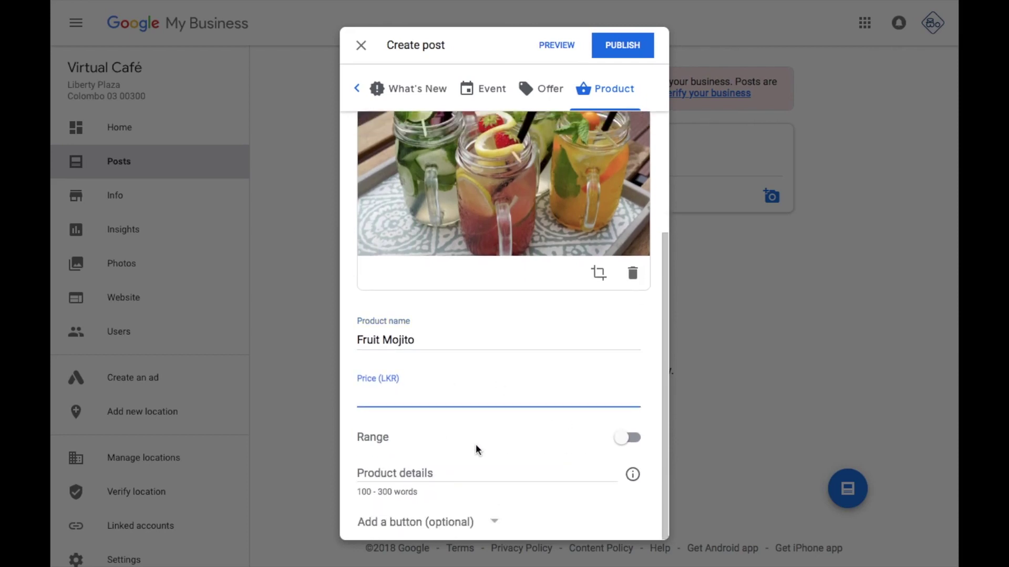
pyautogui.click(639, 443)
pyautogui.click(448, 399)
pyautogui.write('350')
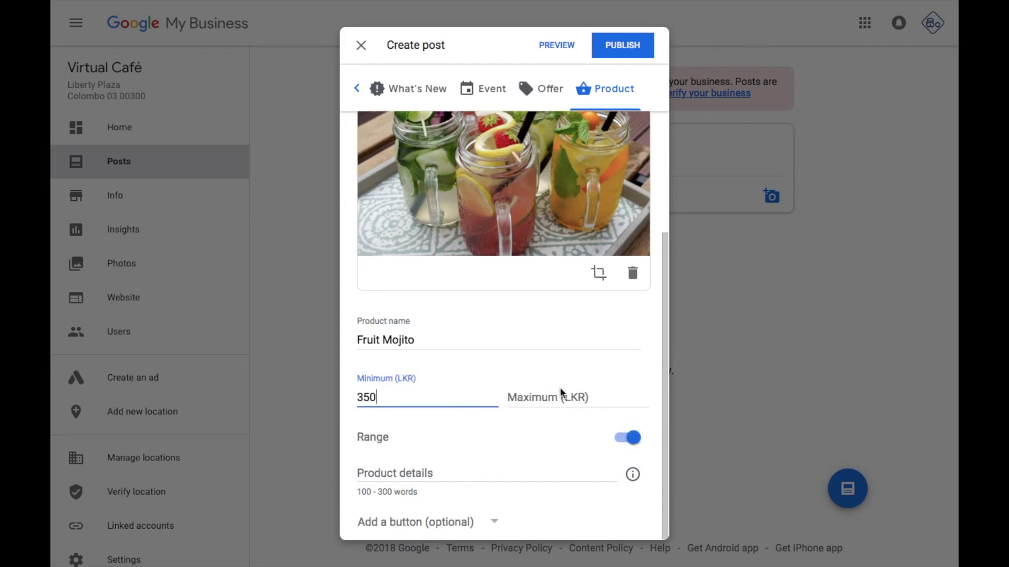
pyautogui.click(559, 396)
pyautogui.write('800')
# Add details 'Available : Lime, Orange, Strawberry, Apple' and skip the optional action button
pyautogui.click(463, 478)
pyautogui.write('Available : Lime, Orange, Strawberry, Apple')
pyautogui.scroll(-1, 497, 470)
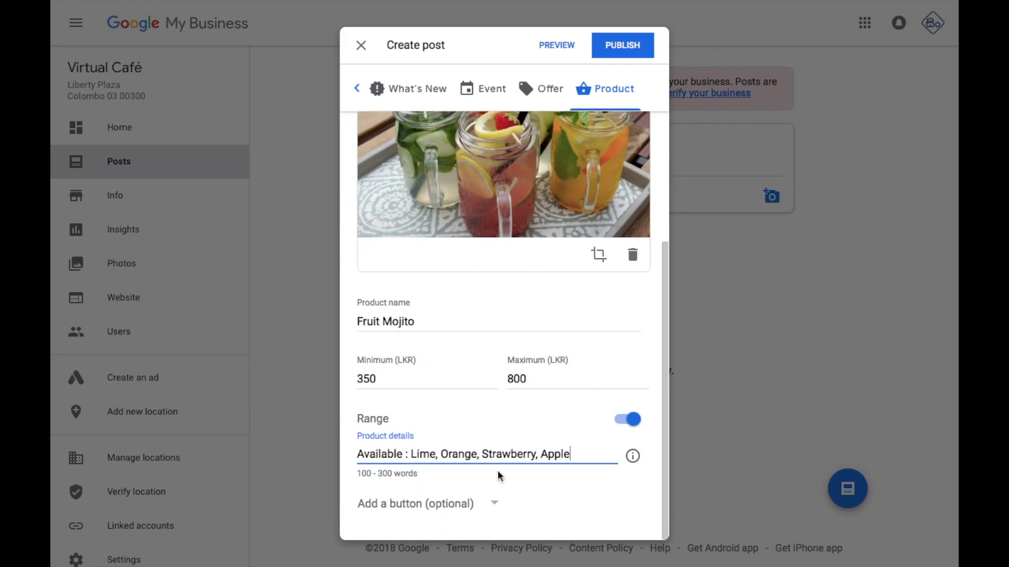
pyautogui.click(462, 505)
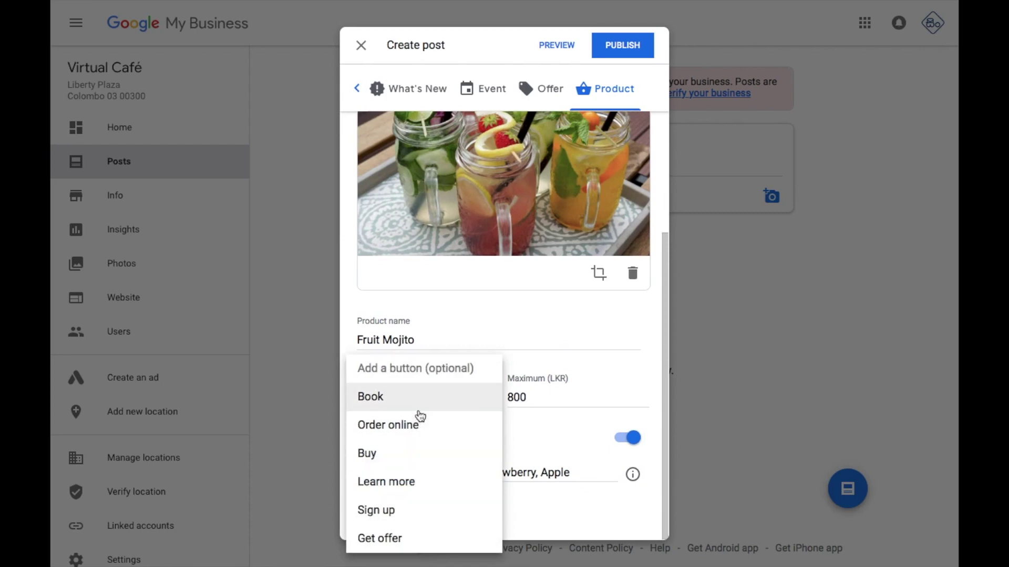
pyautogui.click(573, 467)
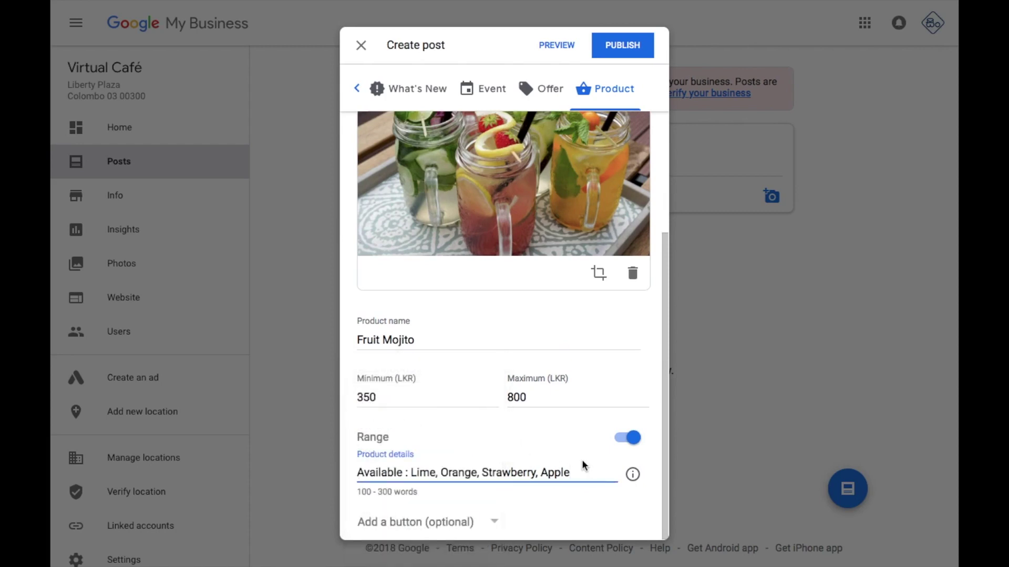
pyautogui.scroll(1, 575, 356)
pyautogui.scroll(3, 577, 357)
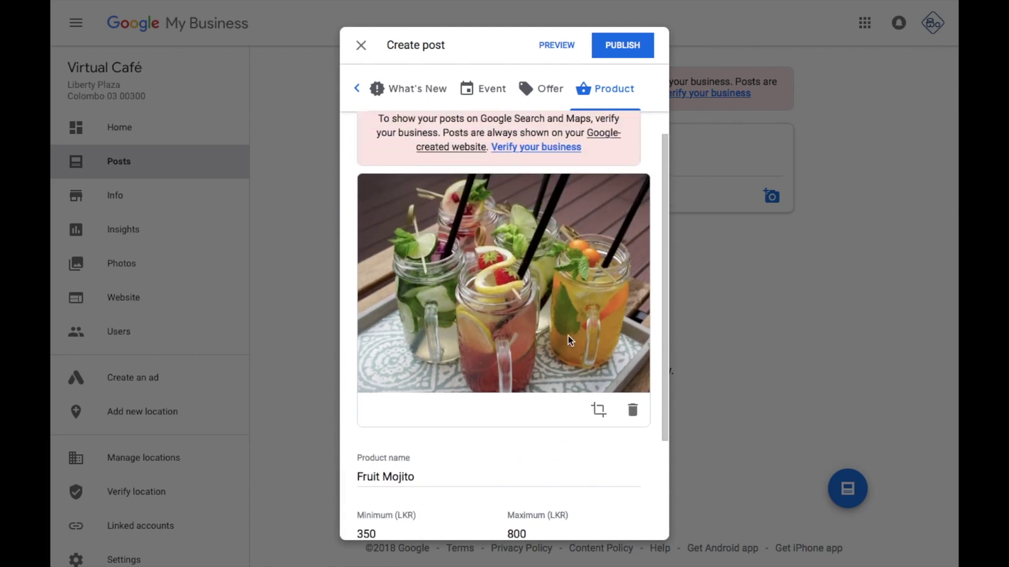
pyautogui.scroll(1, 560, 336)
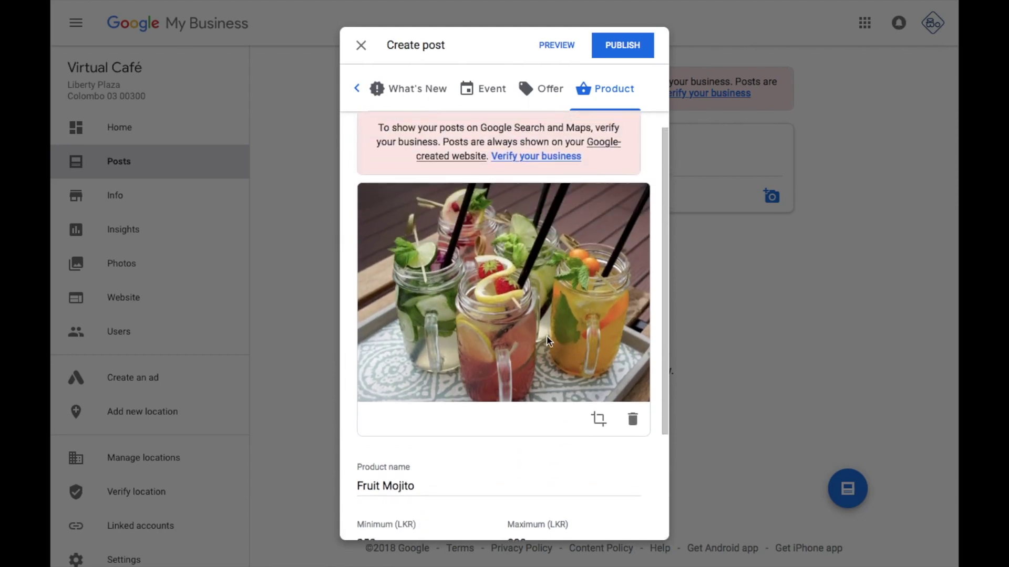
# Crop the drinks photo around the jars and publish the Fruit Mojito post
pyautogui.click(597, 419)
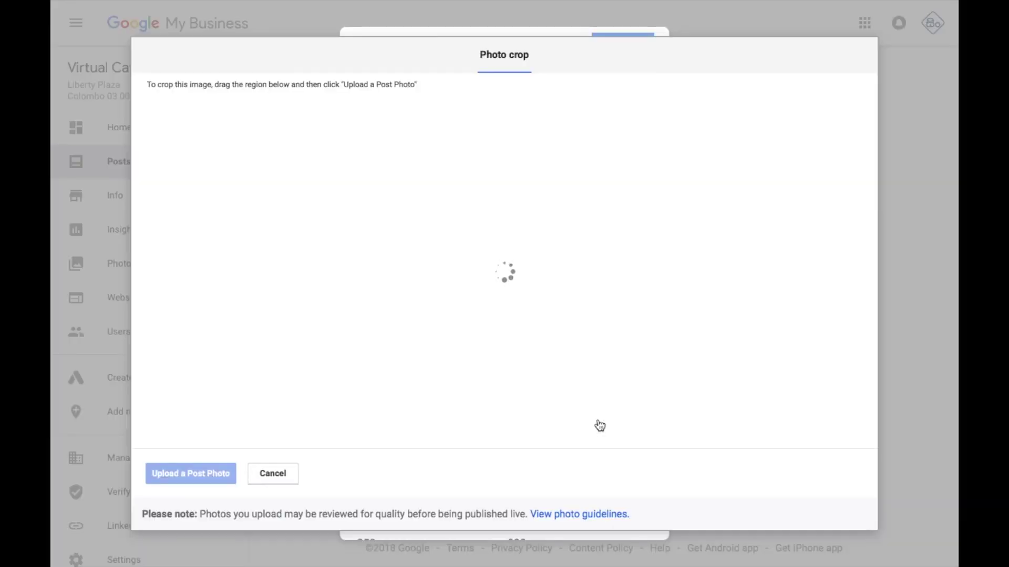
pyautogui.moveTo(505, 247); pyautogui.dragTo(519, 263)
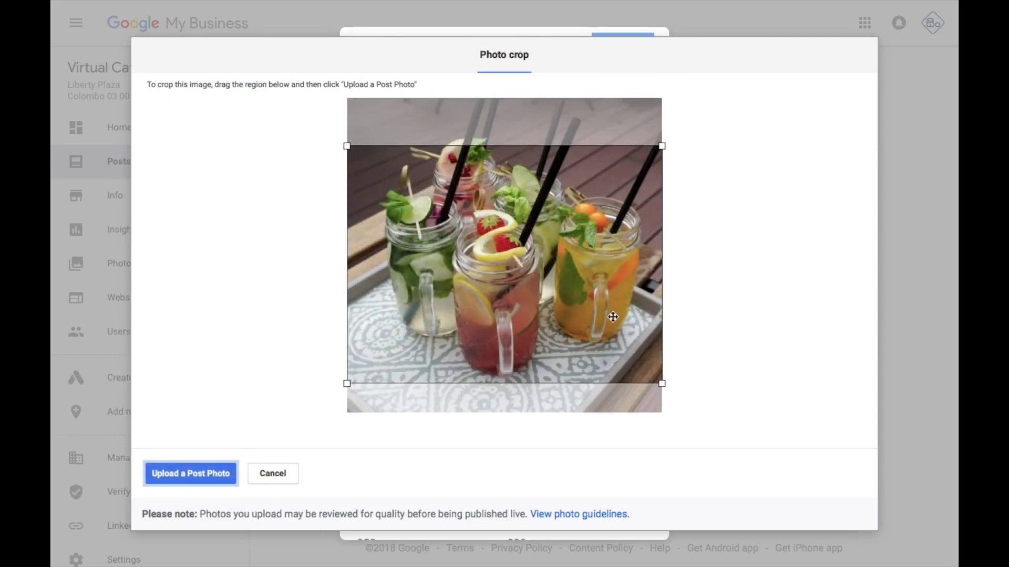
pyautogui.moveTo(660, 378); pyautogui.dragTo(657, 368)
pyautogui.click(232, 475)
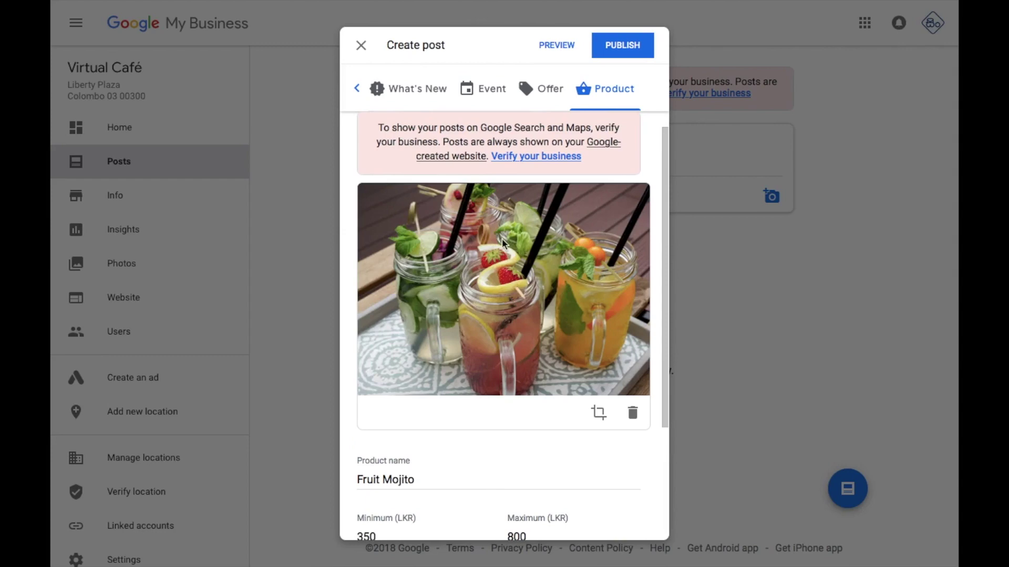
pyautogui.scroll(-3, 504, 279)
pyautogui.scroll(4, 510, 317)
pyautogui.click(620, 45)
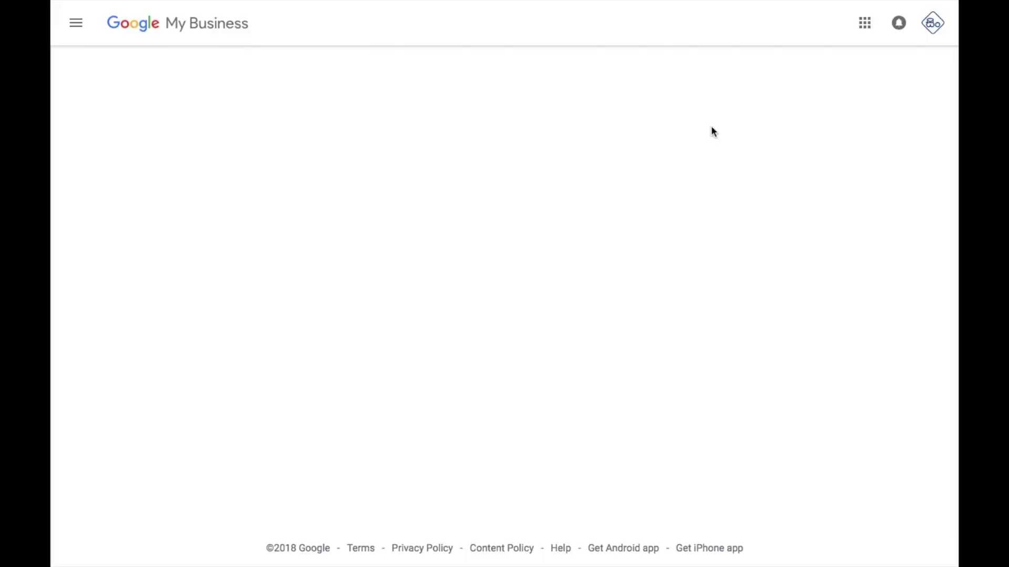
# Publish updates captioned 'It's coffee time!!' and 'Looking for a place to spend your leisure time? Join with us!'
pyautogui.scroll(-3, 658, 309)
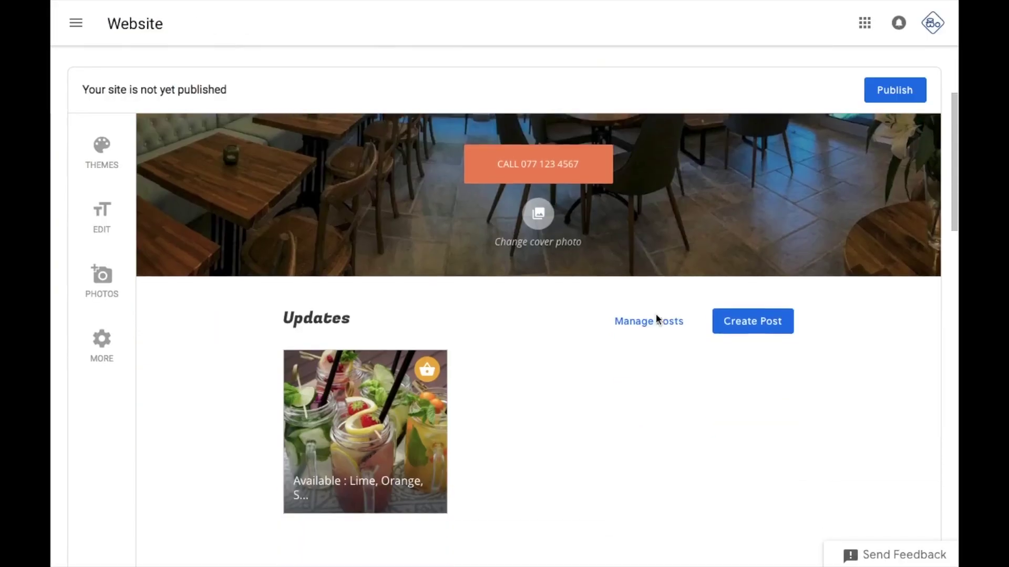
pyautogui.scroll(-1, 655, 316)
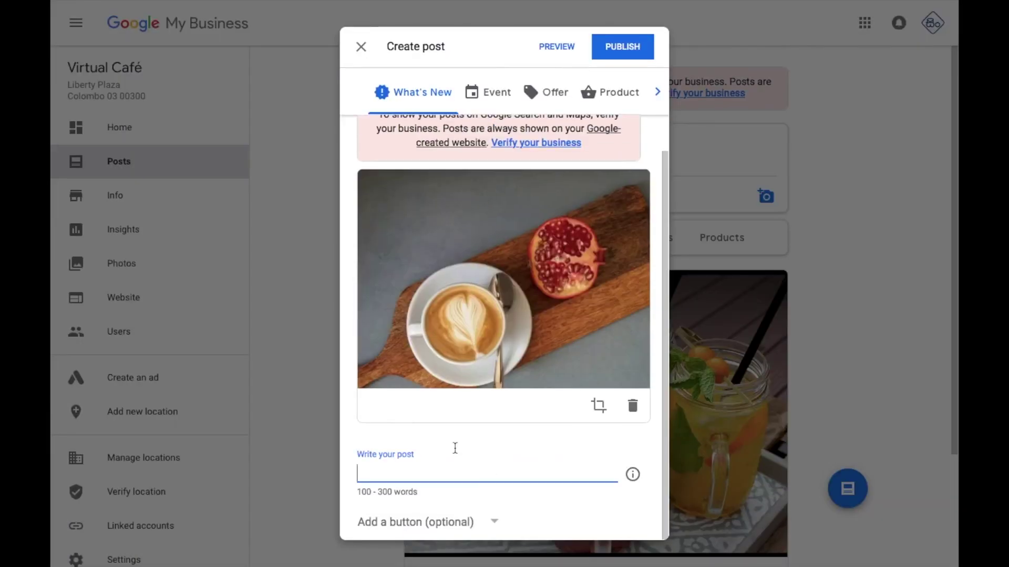
pyautogui.write("It's coffee time!!")
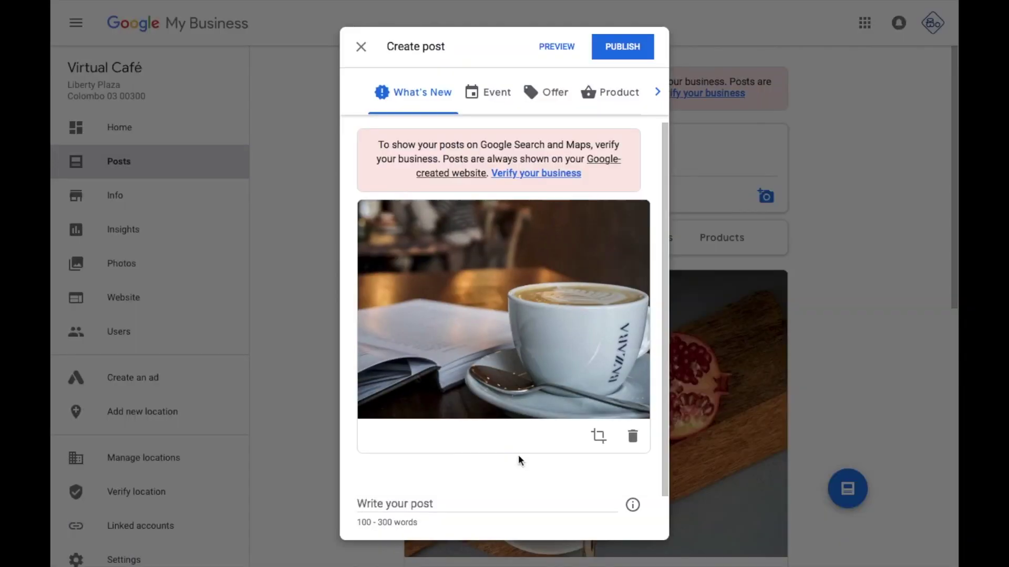
pyautogui.write('Looking for a place to spend your l')
pyautogui.write('eisure time? Join with us!')
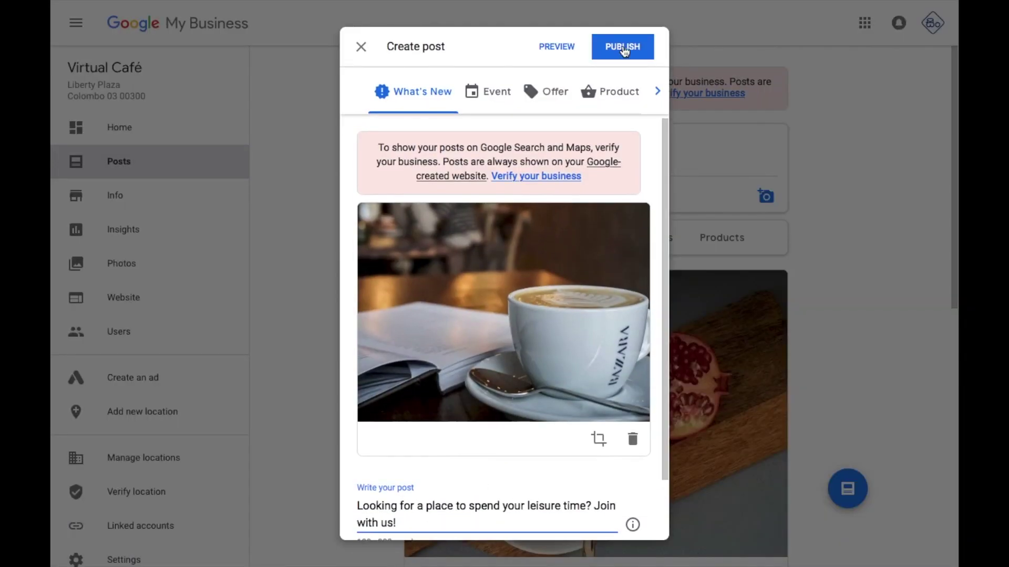
pyautogui.click(621, 49)
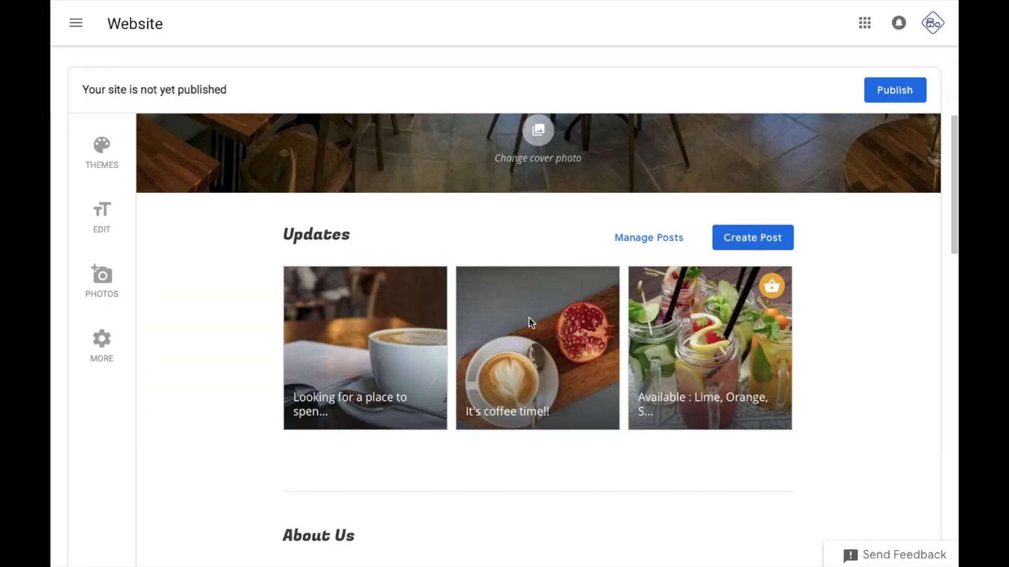
# Add business hours and mark the café open on Sunday and Saturday
pyautogui.scroll(-10, 654, 339)
pyautogui.scroll(-10, 653, 340)
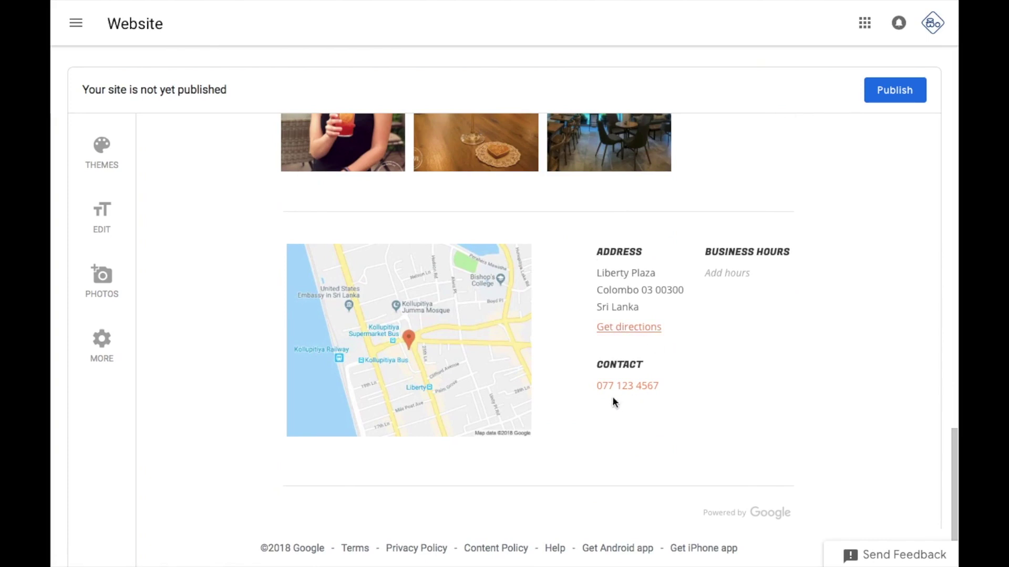
pyautogui.click(735, 280)
pyautogui.click(310, 160)
pyautogui.click(310, 374)
# Set Sunday's hours to 7:00 am – 8:00 pm
pyautogui.click(419, 155)
pyautogui.scroll(-3, 420, 316)
pyautogui.scroll(-3, 419, 315)
pyautogui.click(419, 313)
pyautogui.click(504, 156)
pyautogui.scroll(-10, 511, 323)
pyautogui.scroll(-5, 532, 284)
pyautogui.click(532, 299)
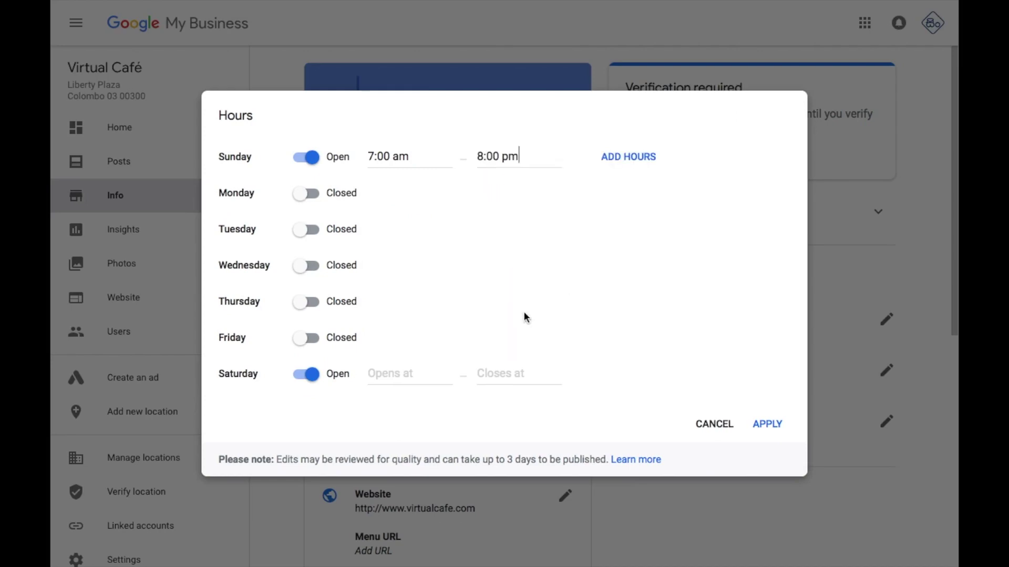
# Make Saturday open 24 hours and apply the new hours
pyautogui.click(387, 377)
pyautogui.click(410, 401)
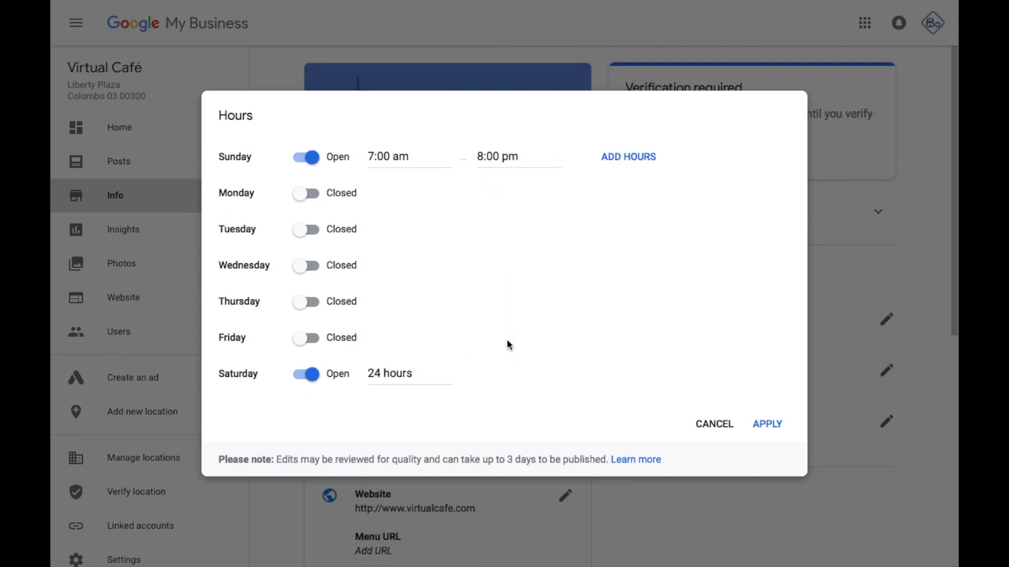
pyautogui.click(767, 423)
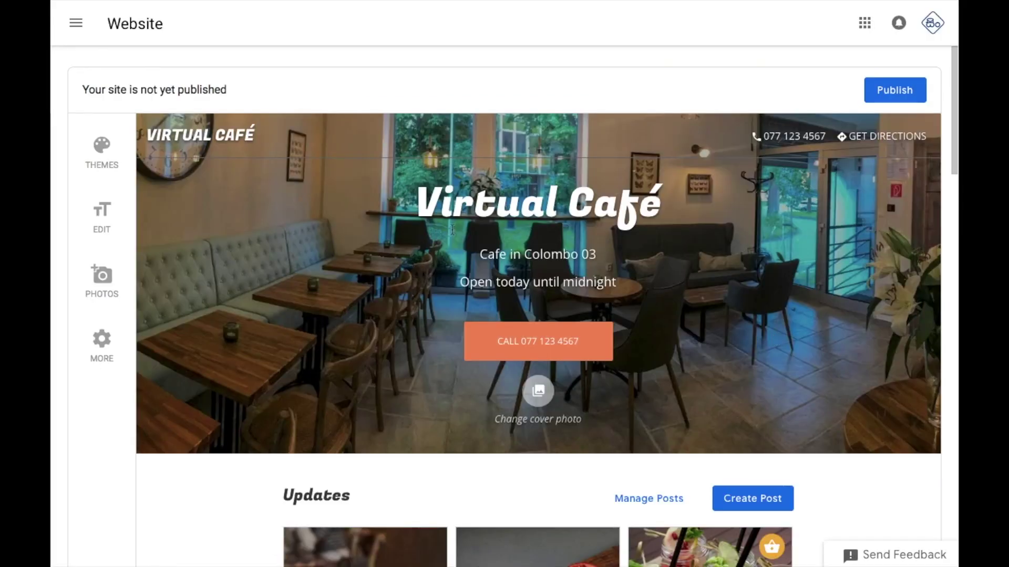
pyautogui.scroll(-10, 446, 276)
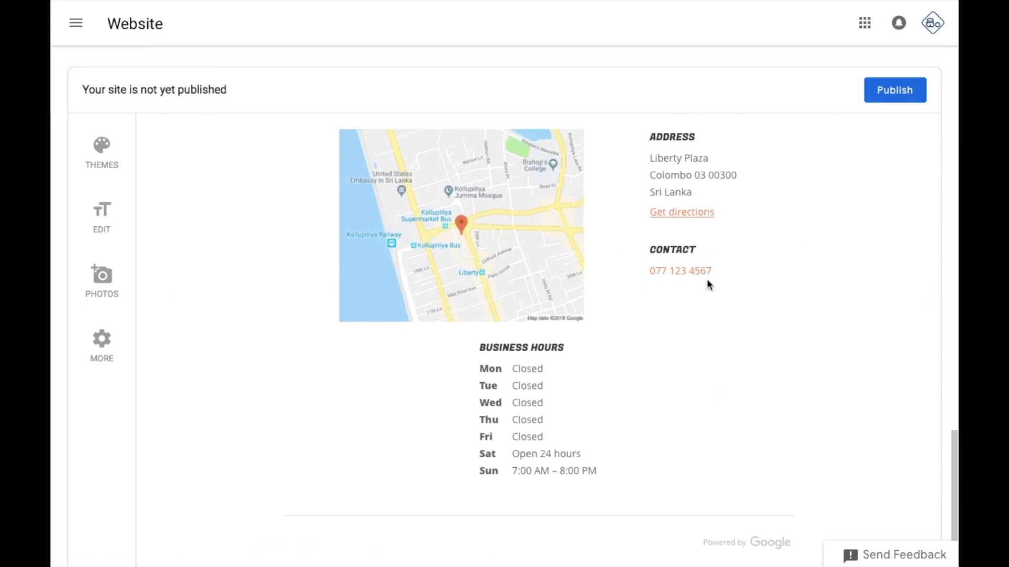
# Publish the Virtual Café site from the top of the Website editor
pyautogui.scroll(5, 708, 281)
pyautogui.scroll(5, 707, 285)
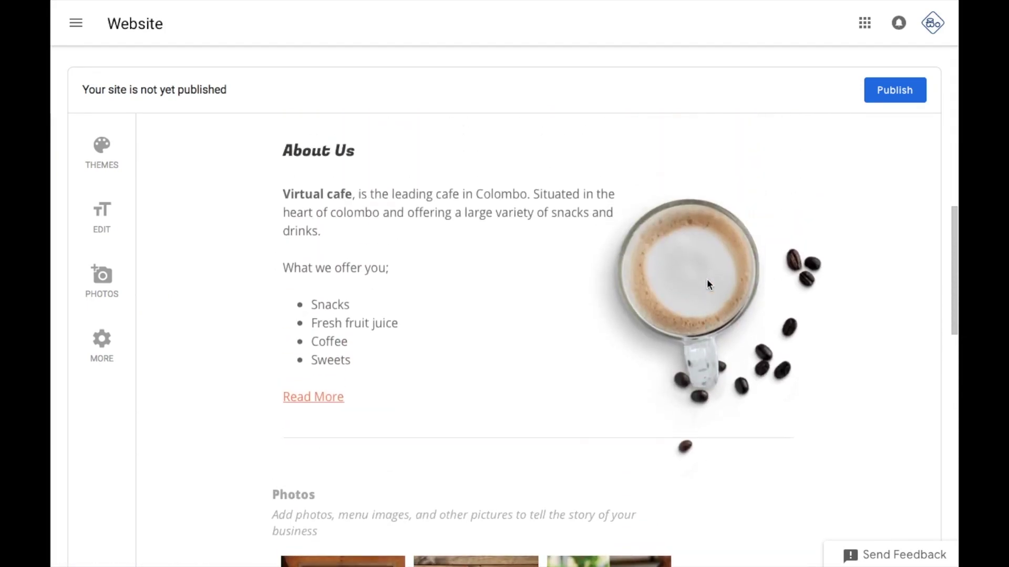
pyautogui.scroll(10, 707, 280)
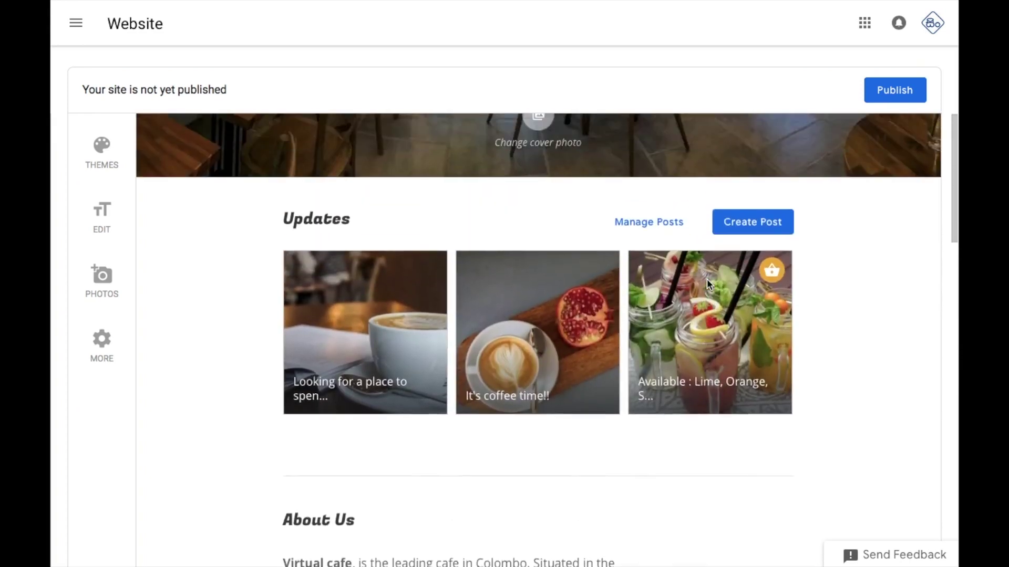
pyautogui.scroll(3, 707, 284)
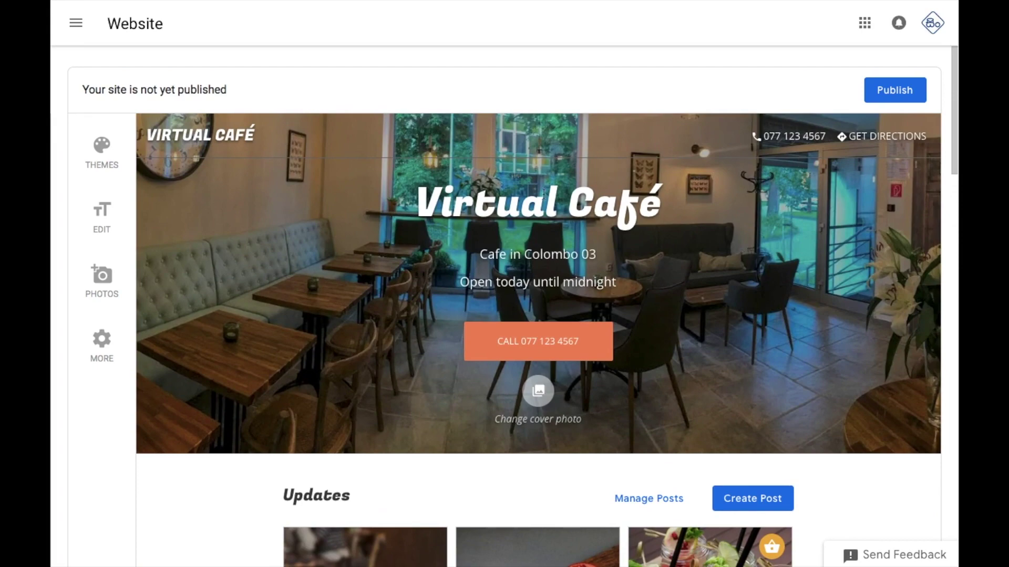
pyautogui.click(891, 94)
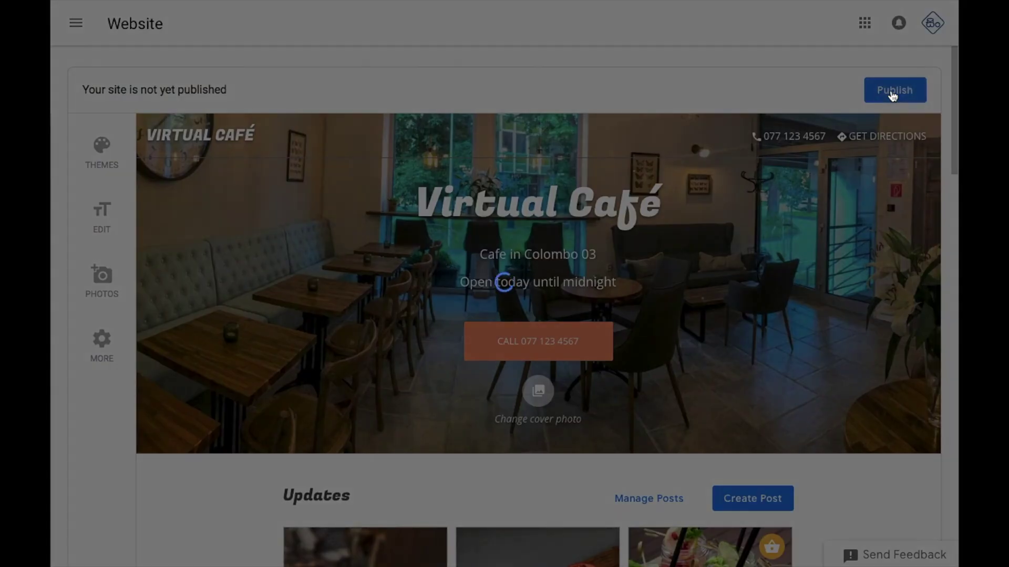